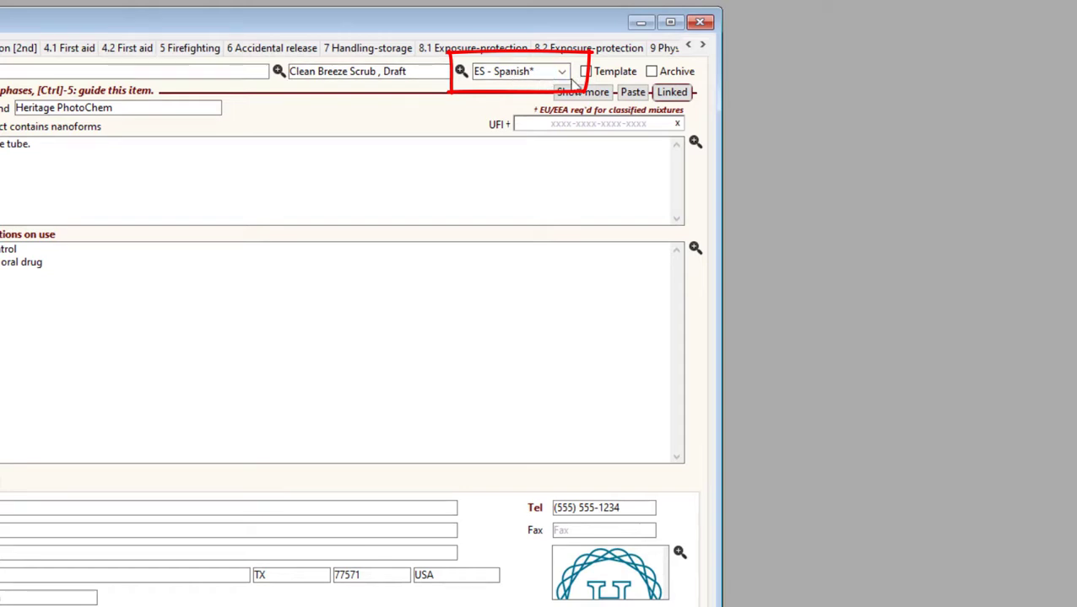
# Look through the available SDS alternate languages, leaving ES - Spanish selected
pyautogui.moveTo(573, 82)
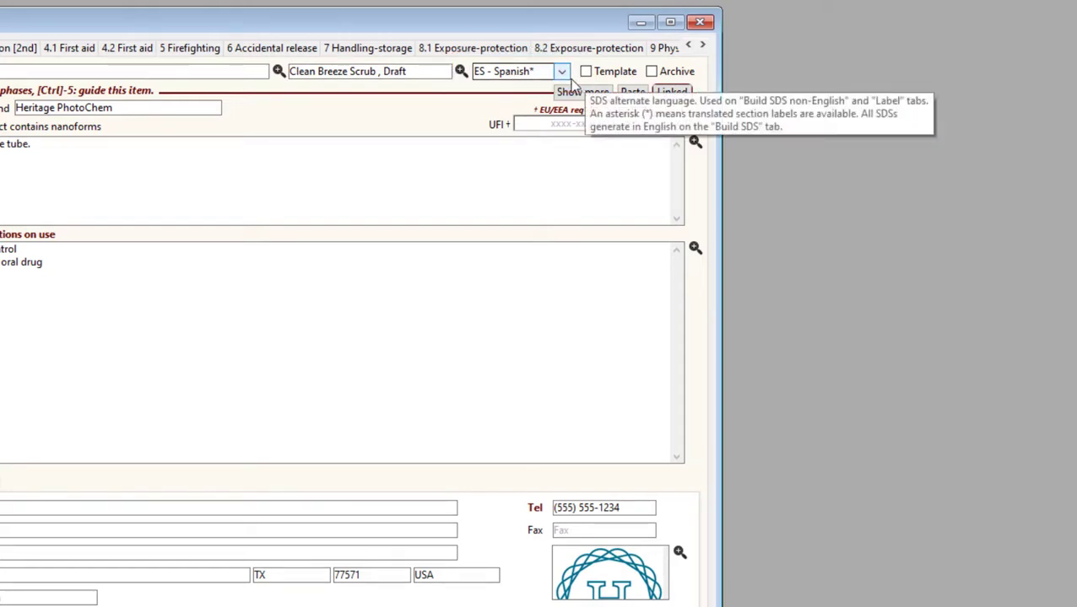
pyautogui.click(562, 73)
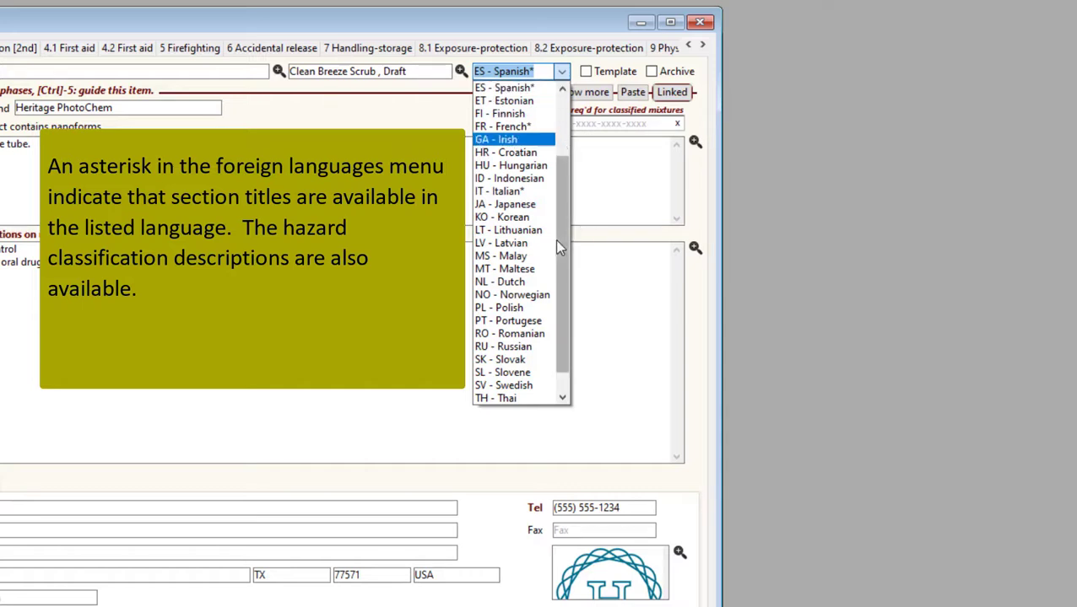
pyautogui.moveTo(567, 252); pyautogui.dragTo(563, 354)
pyautogui.press('Escape')
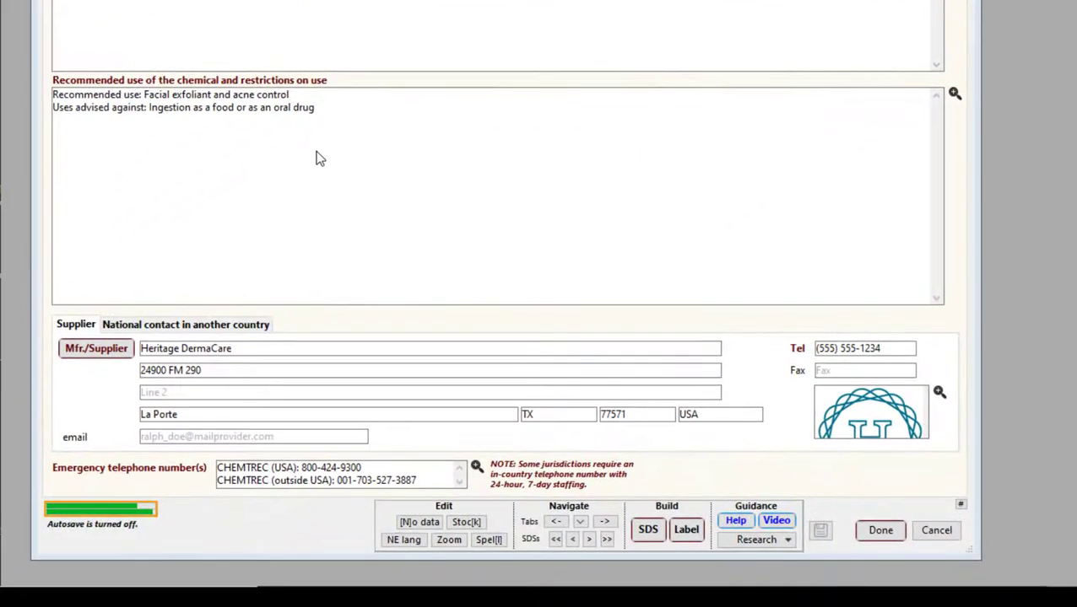
# Build the SDS in Spanish with the UN format, continuing past the incomplete items and overwriting the existing SDS
pyautogui.click(650, 532)
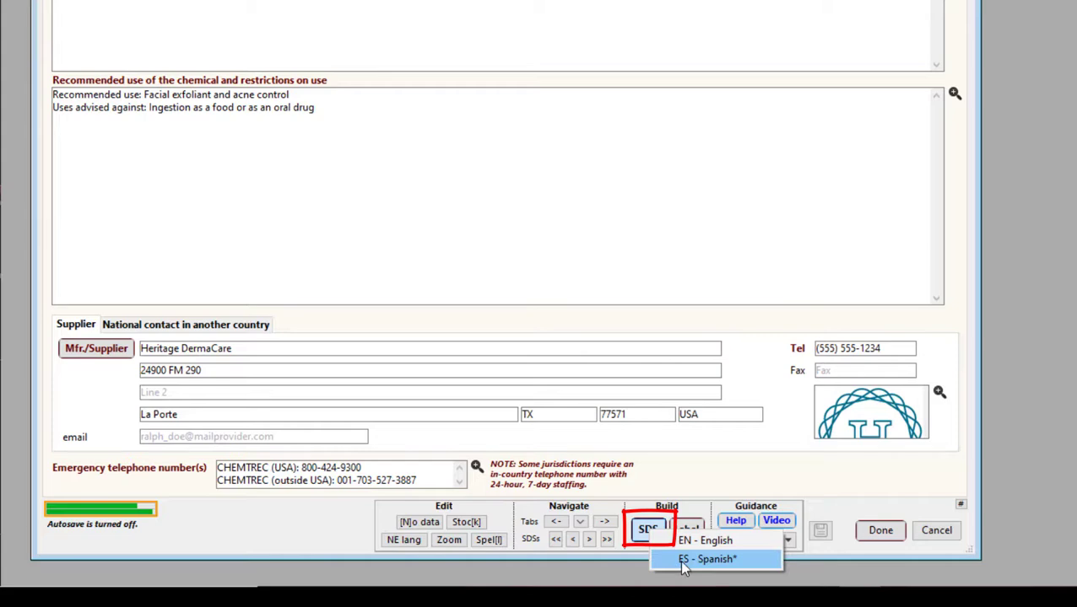
pyautogui.click(683, 561)
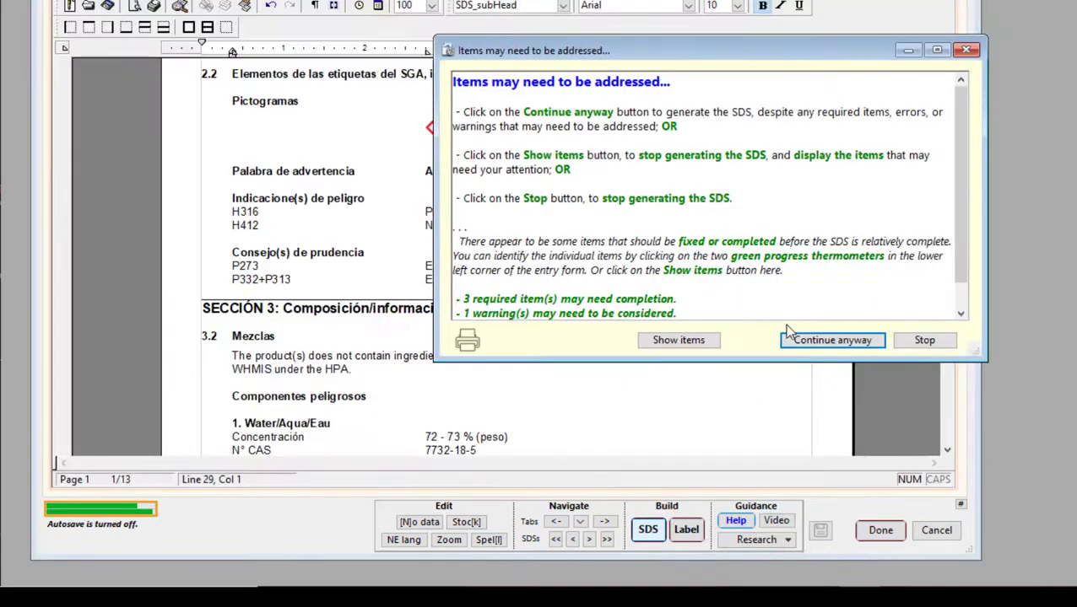
pyautogui.click(831, 341)
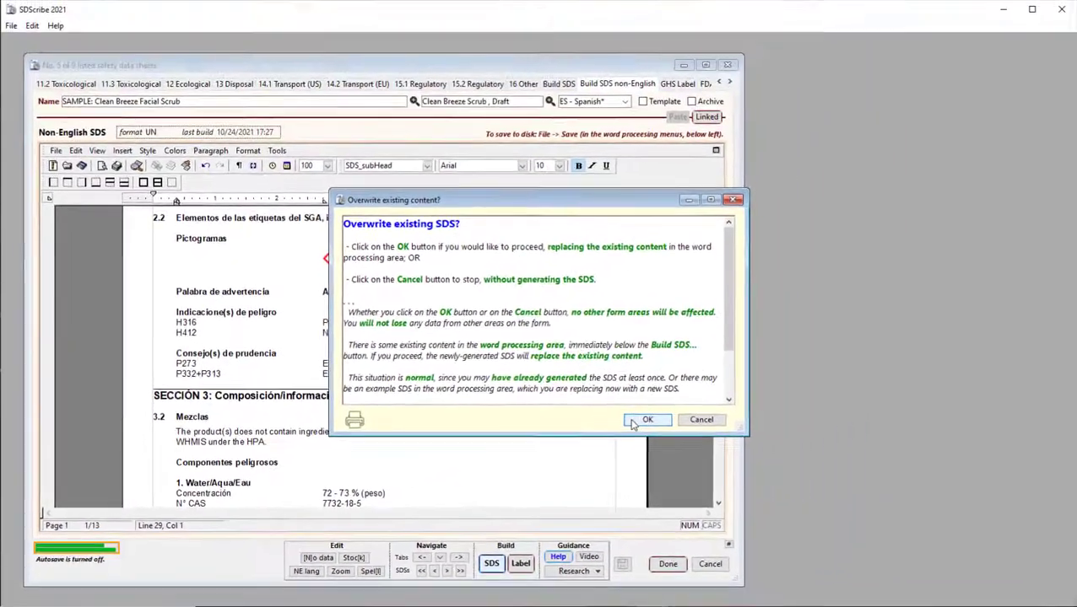
pyautogui.click(645, 422)
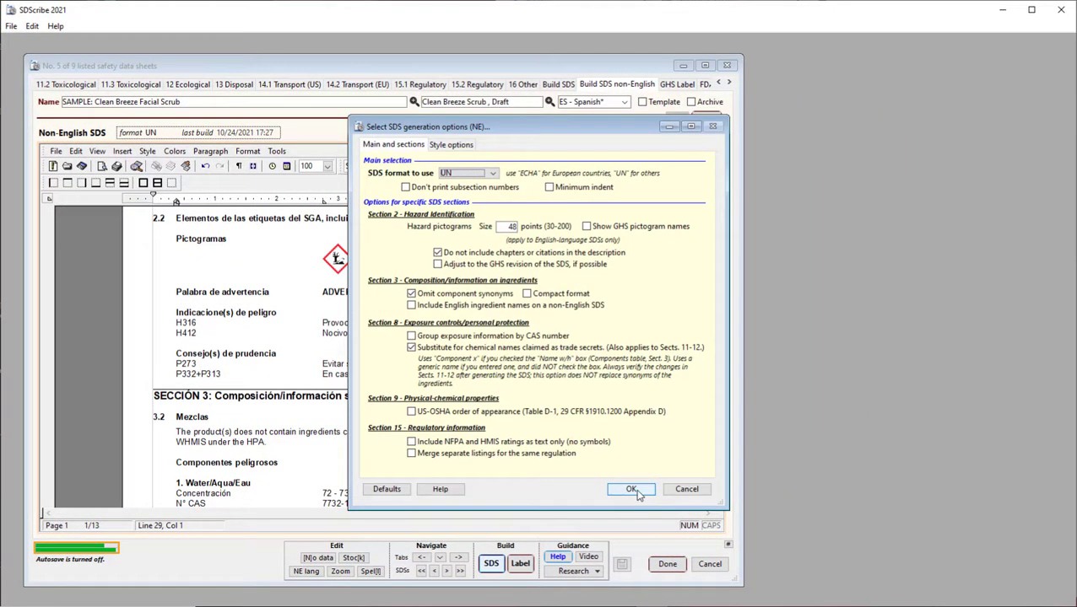
pyautogui.click(632, 489)
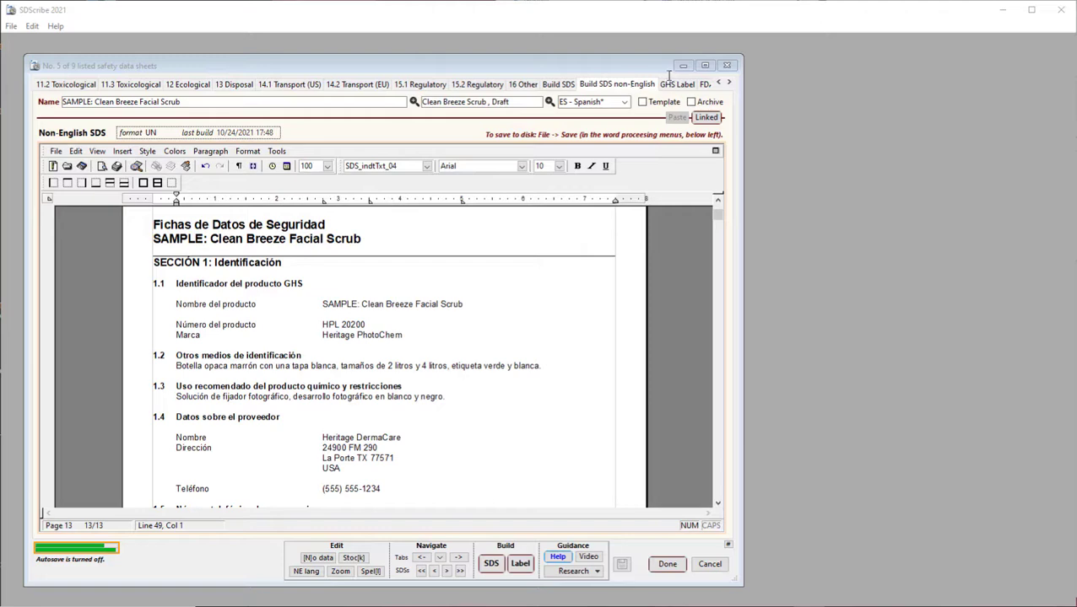
# View the English SDS, return to the non-English SDS and look over the list of form sections
pyautogui.click(554, 85)
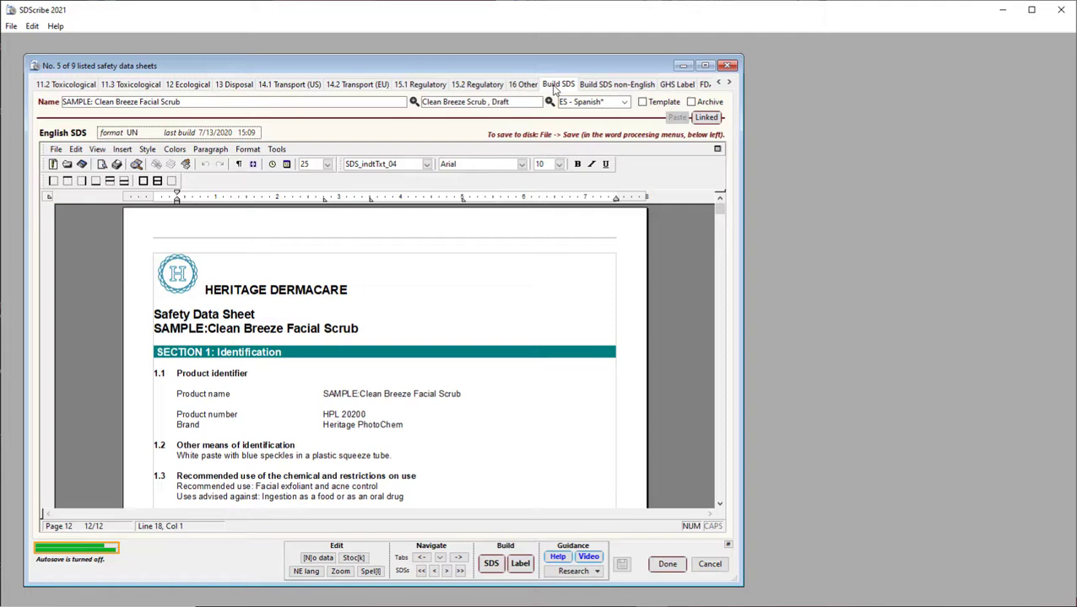
pyautogui.click(614, 88)
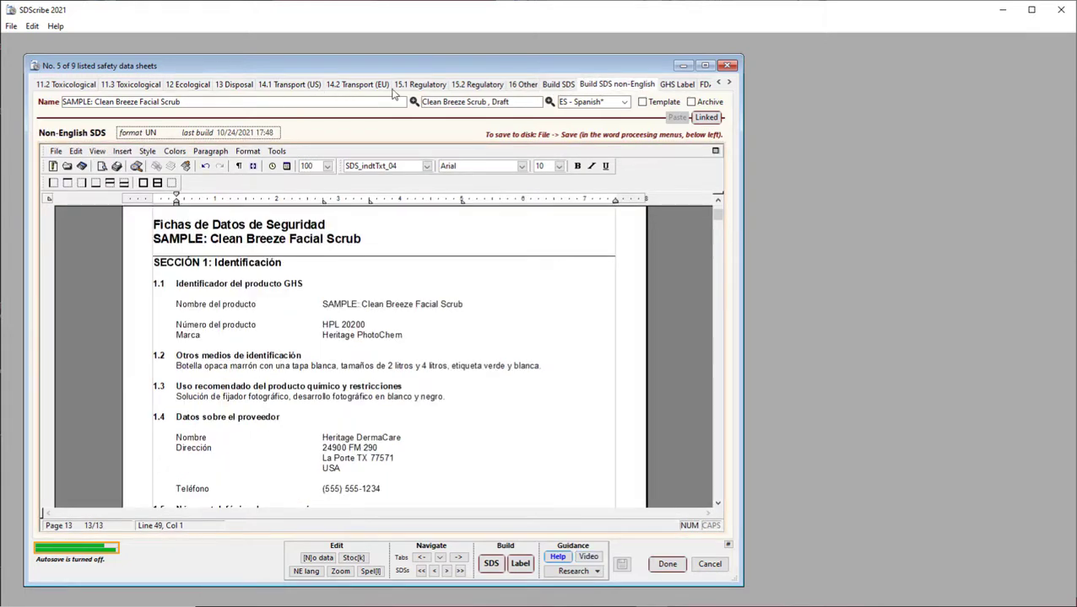
pyautogui.click(441, 559)
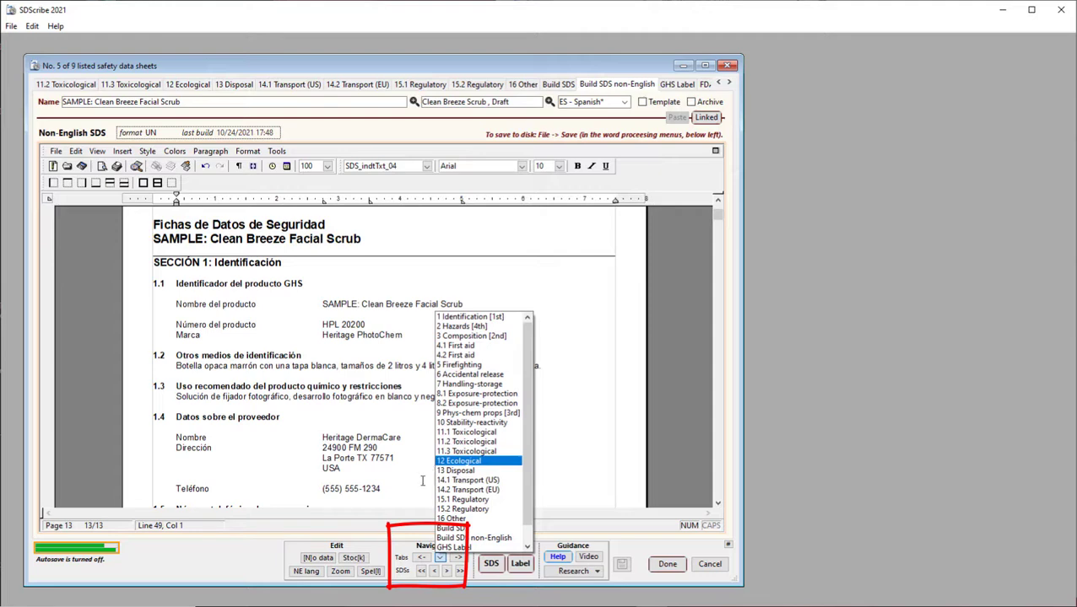
pyautogui.click(341, 507)
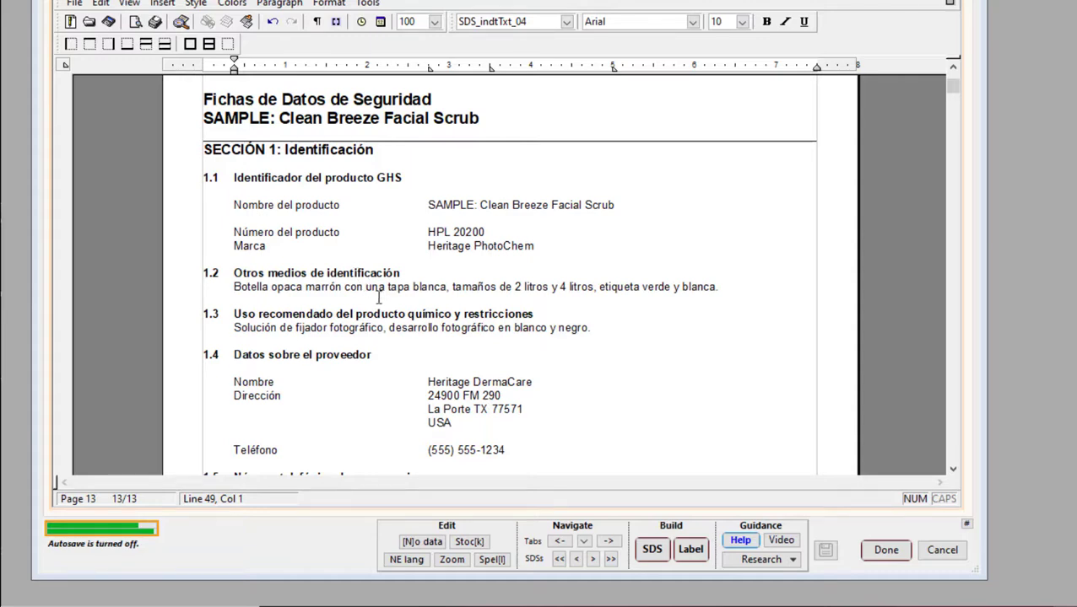
# Examine sections 1 to 2.2 of the Spanish SDS and the word processor's file options
pyautogui.scroll(-6, 355, 273)
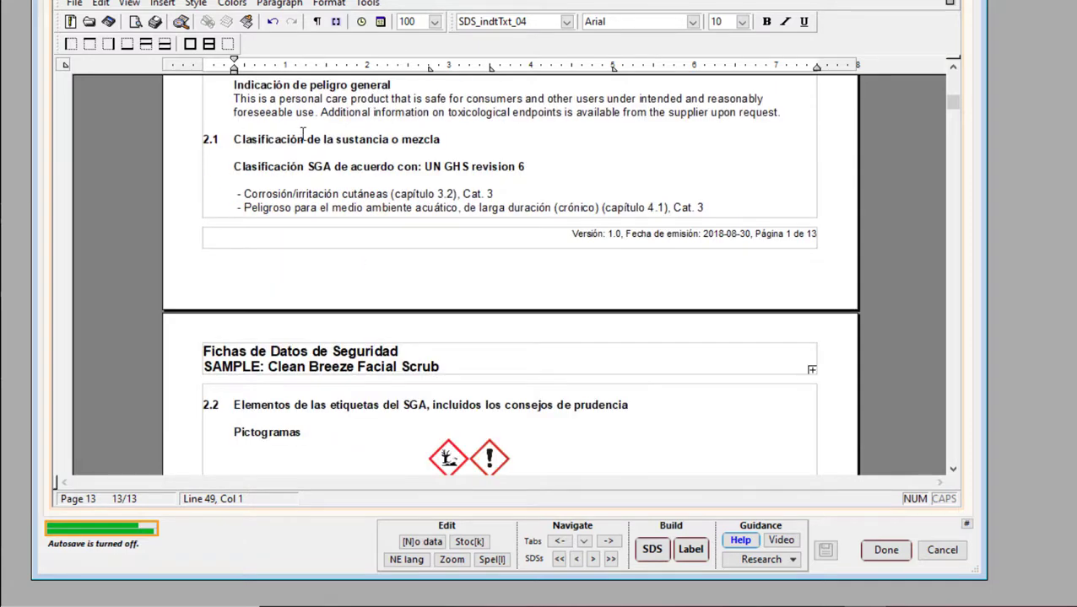
pyautogui.scroll(-3, 330, 239)
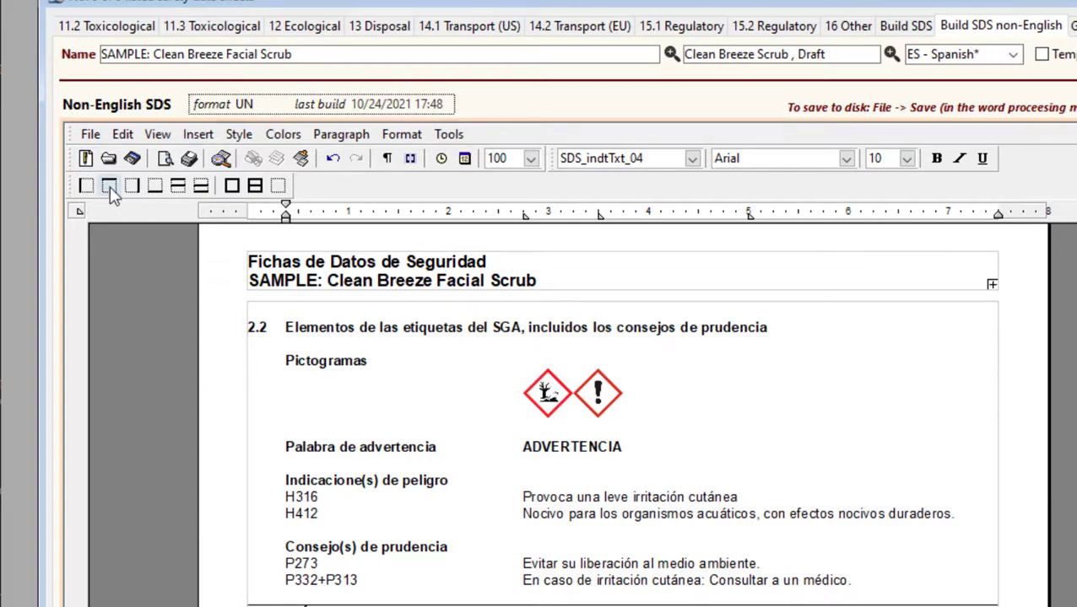
pyautogui.click(91, 136)
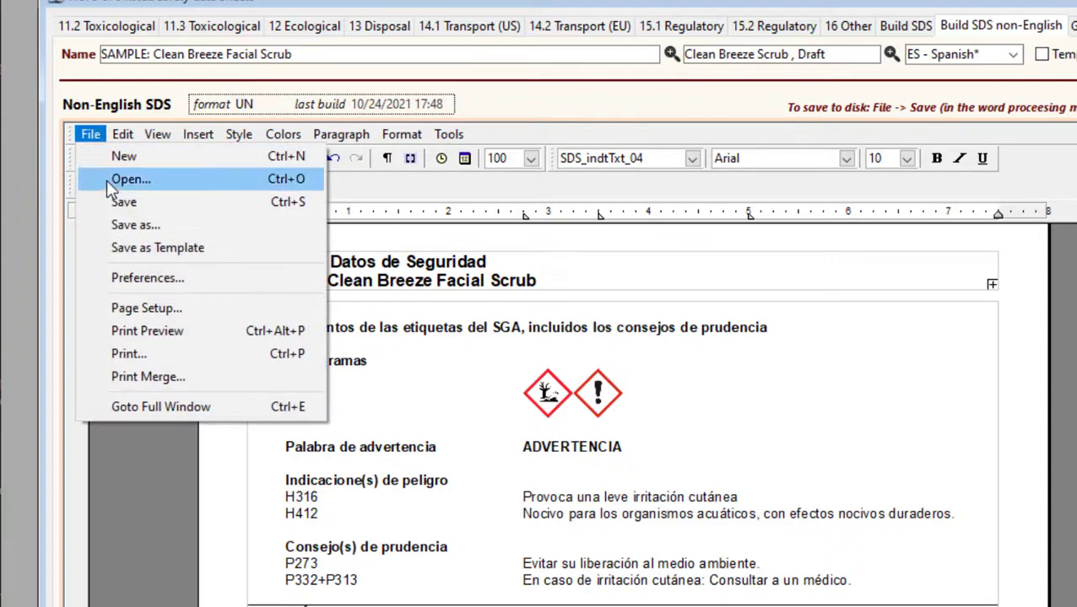
pyautogui.click(496, 308)
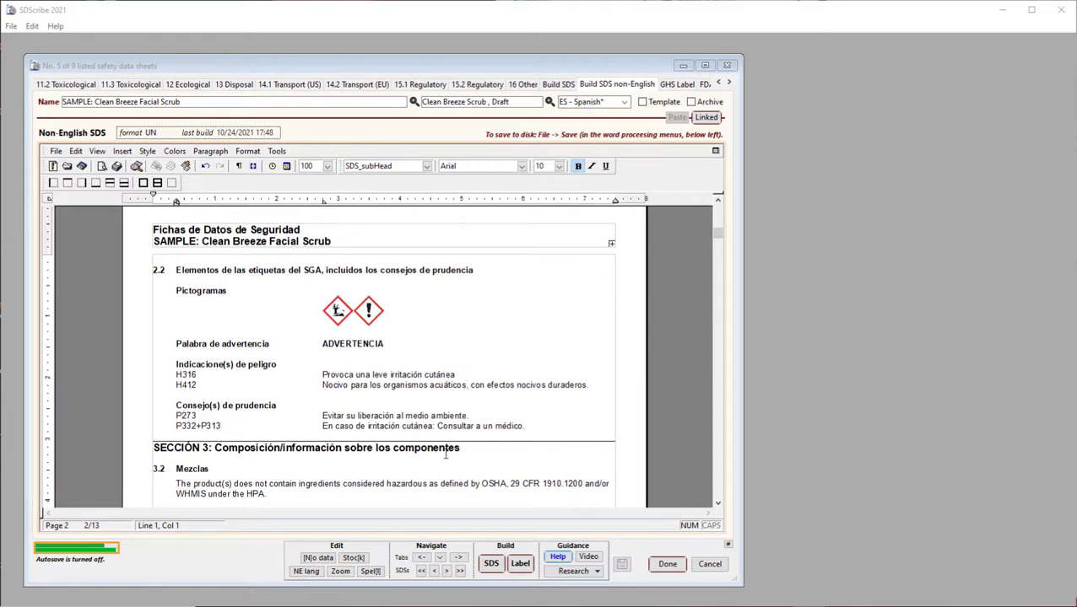
# Go to section 4.1 First aid of the data sheet
pyautogui.click(441, 559)
pyautogui.click(441, 559)
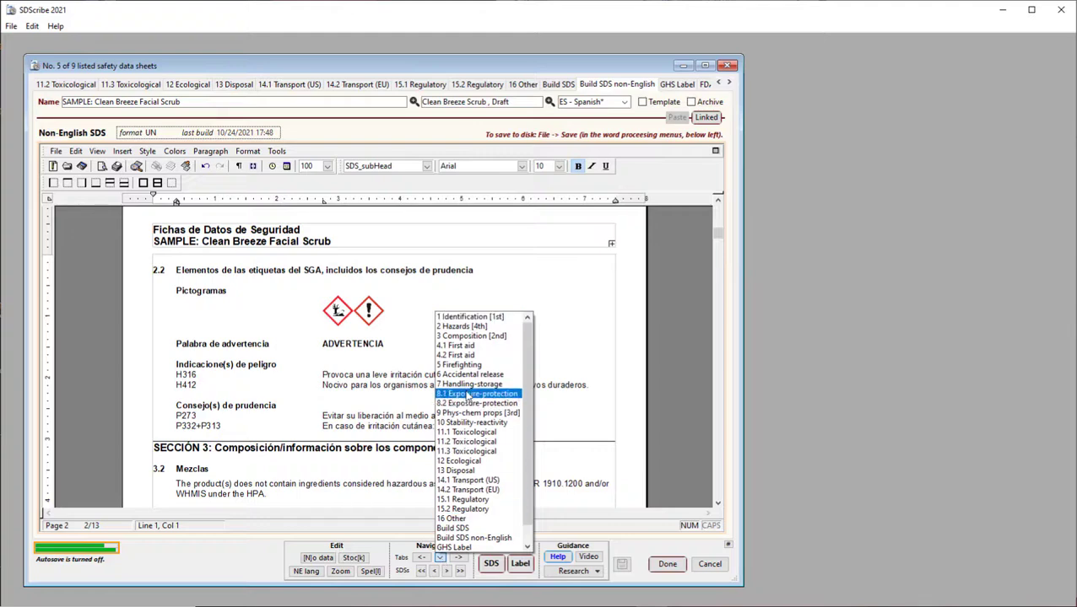
pyautogui.click(455, 346)
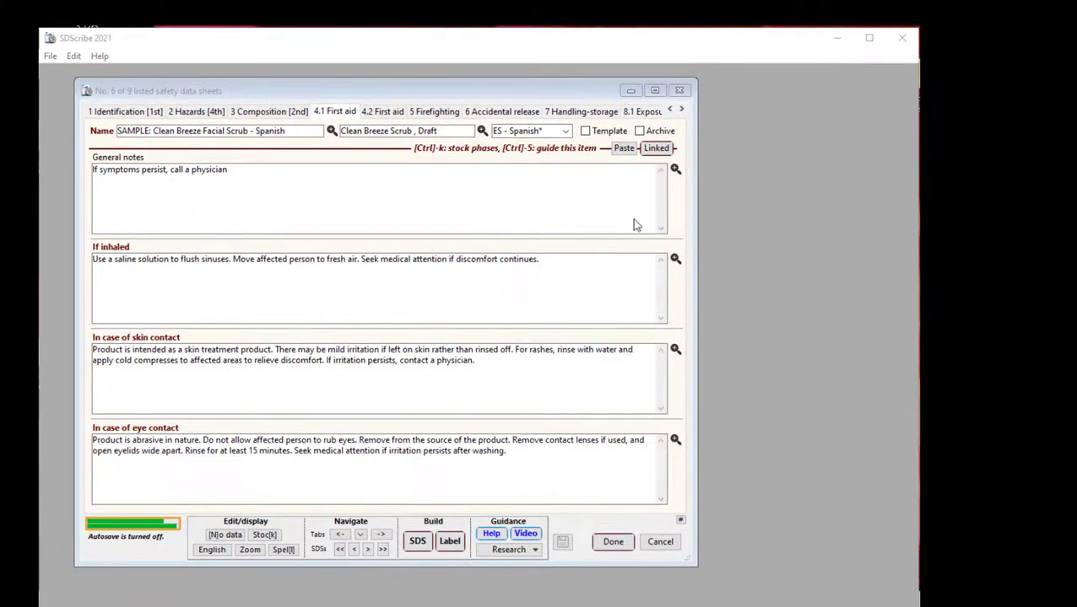
# Start the translation of the General notes field in section 4.1 First aid
pyautogui.click(675, 170)
pyautogui.click(675, 170)
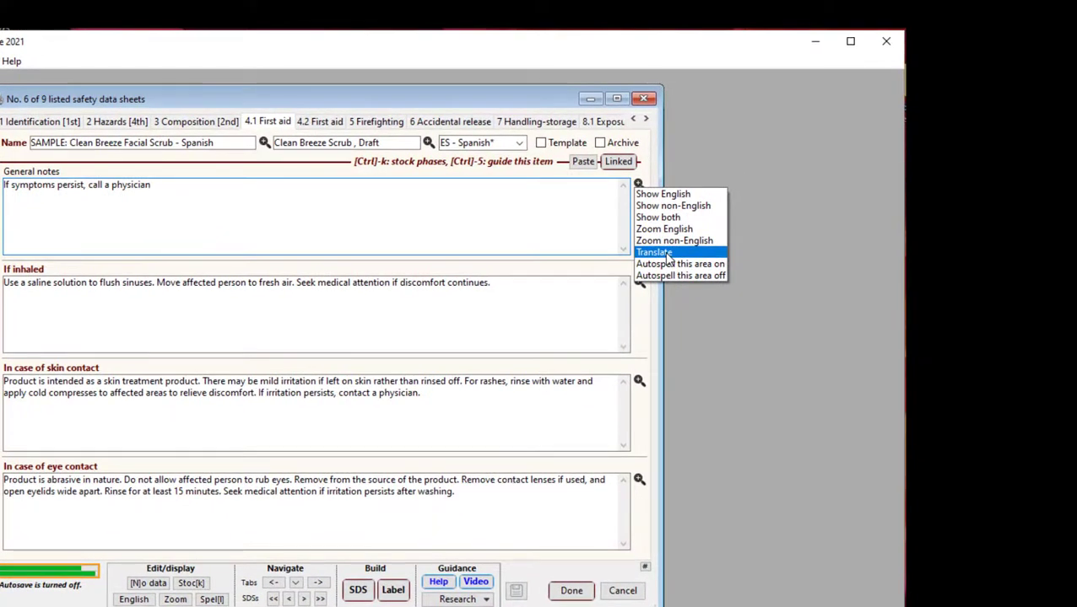
pyautogui.click(666, 256)
pyautogui.moveTo(337, 104); pyautogui.dragTo(428, 95)
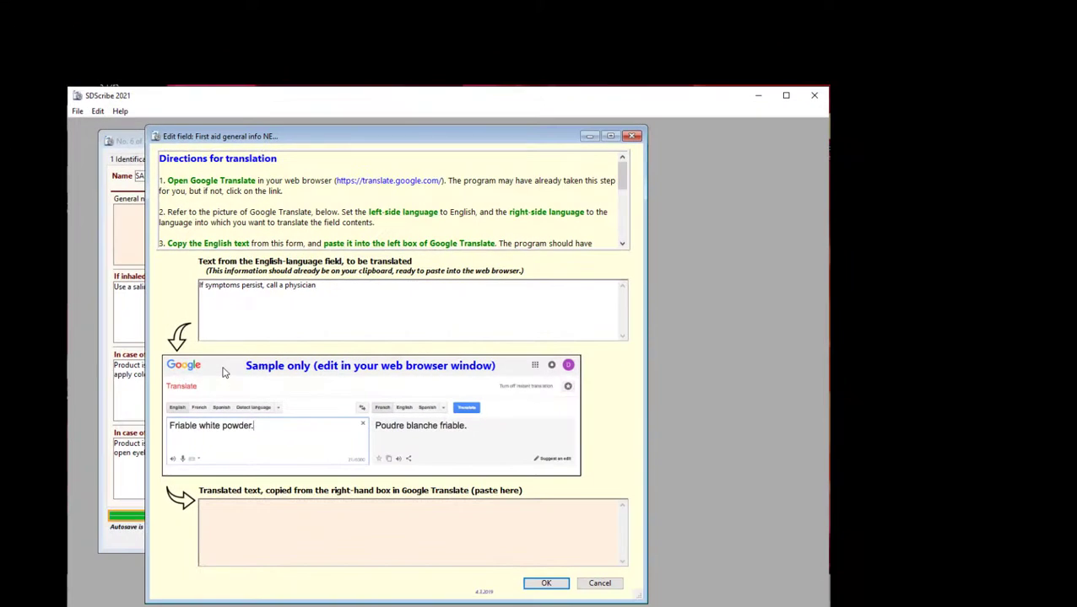
pyautogui.click(225, 372)
# In Google Translate, translate "If symptoms persist, call a physician" from English to Spanish and copy the translation
pyautogui.moveTo(589, 588); pyautogui.dragTo(658, 154)
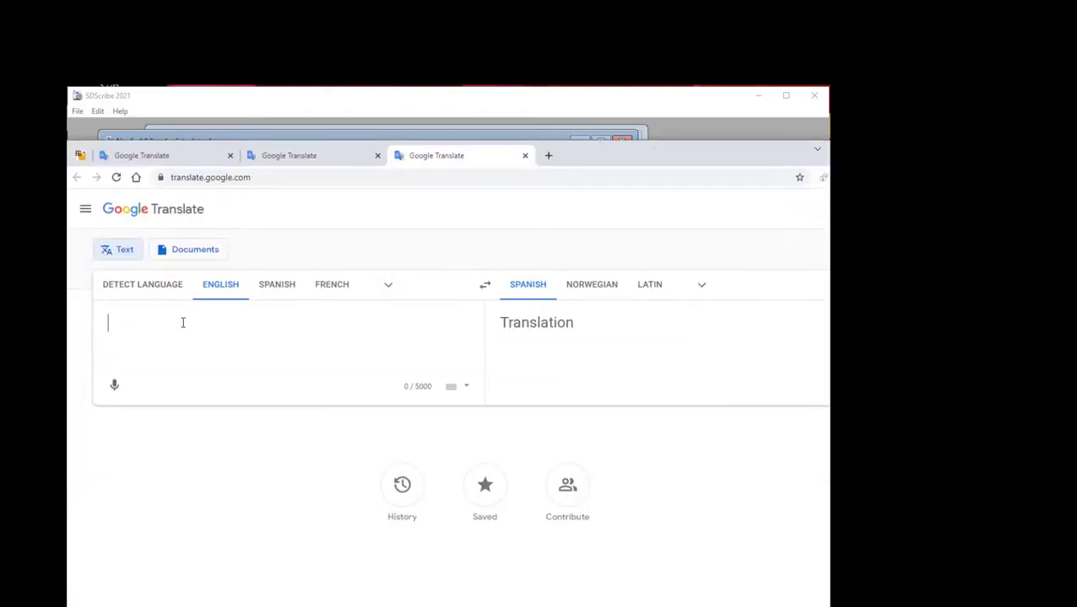
pyautogui.write('If symptoms persist, call a physician')
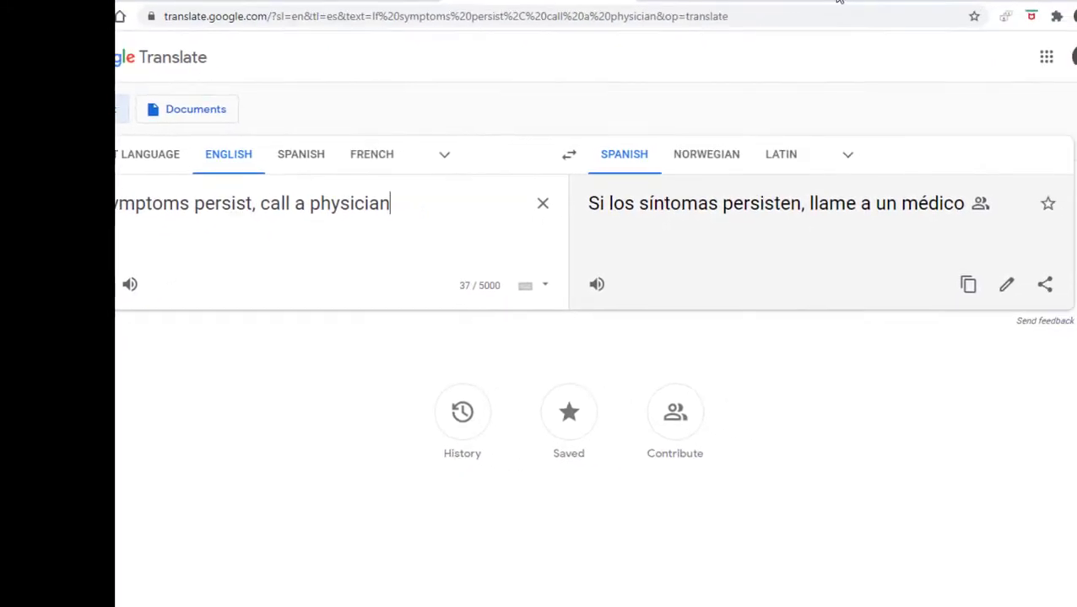
pyautogui.click(969, 286)
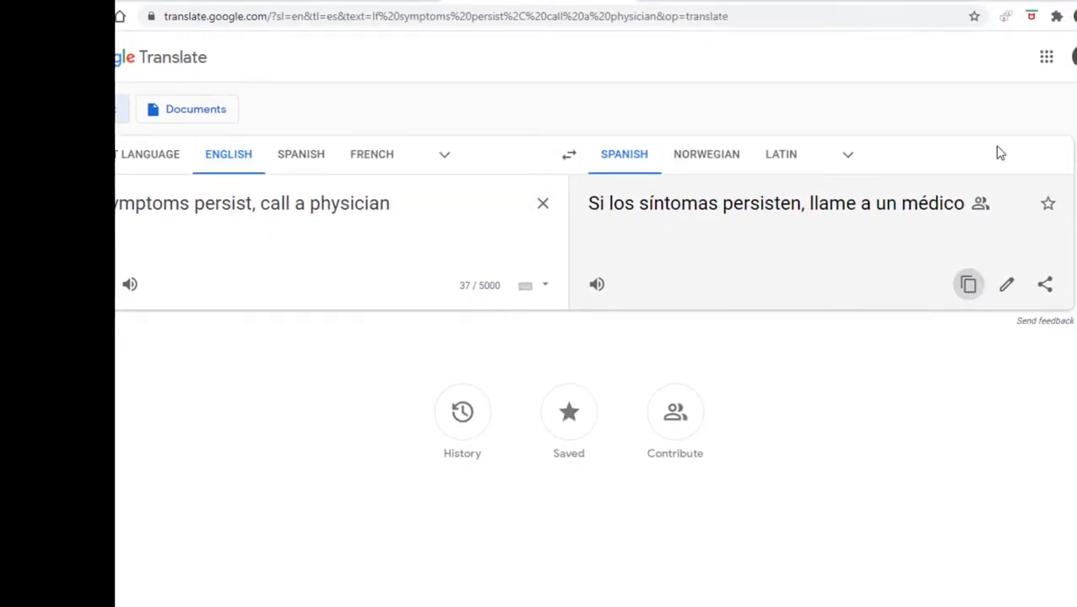
pyautogui.moveTo(893, 3); pyautogui.dragTo(956, 596)
# Back in SDScribe, paste "Si los síntomas persisten, llame a un médico" as the translated General notes text and accept it
pyautogui.click(633, 559)
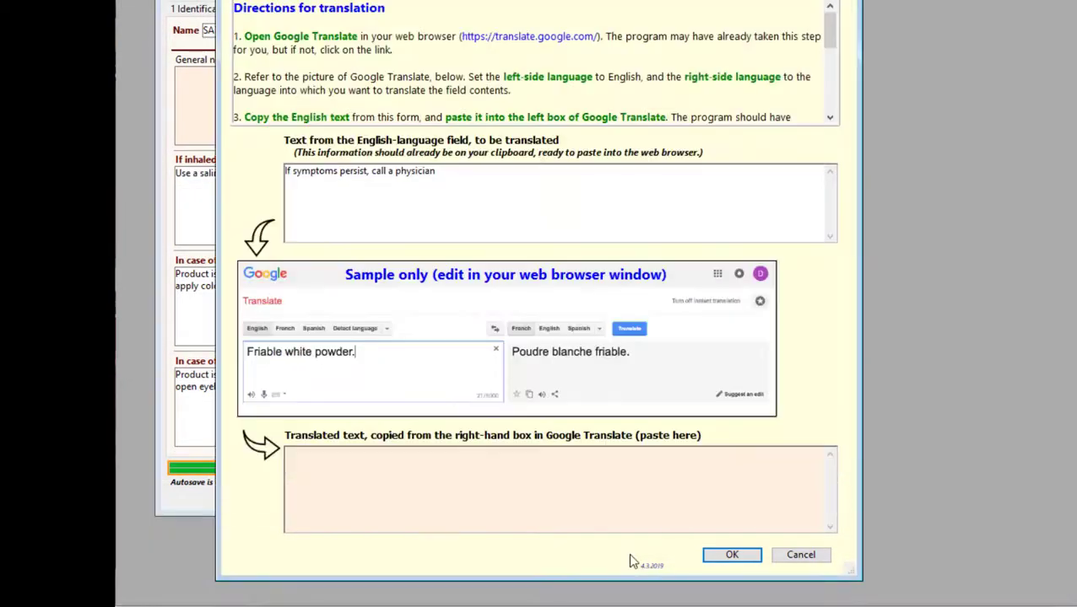
pyautogui.click(352, 484)
pyautogui.hotkey('ctrl', 'v')
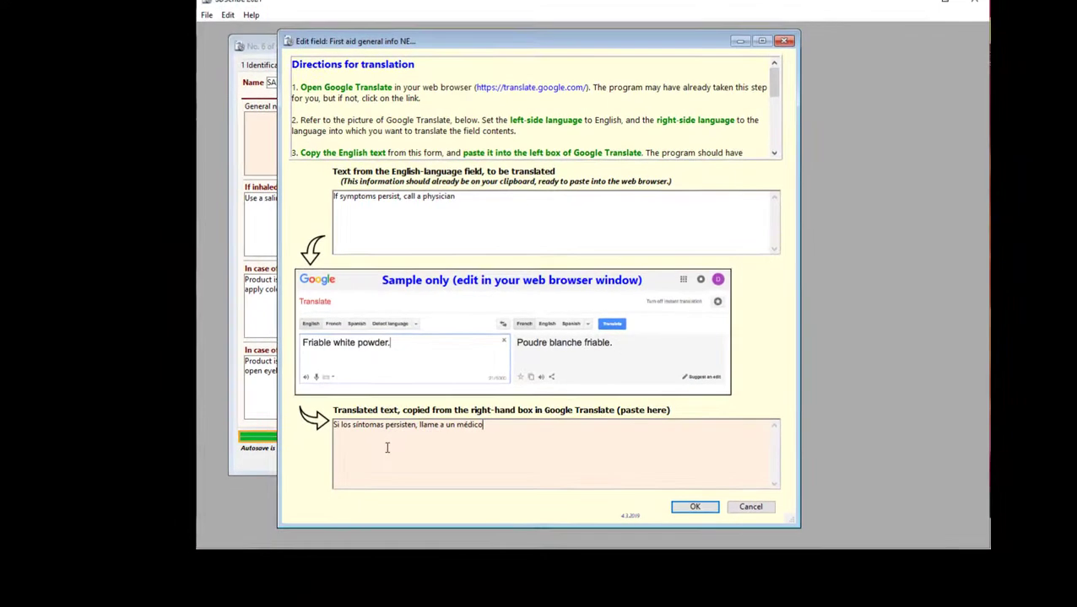
pyautogui.click(695, 507)
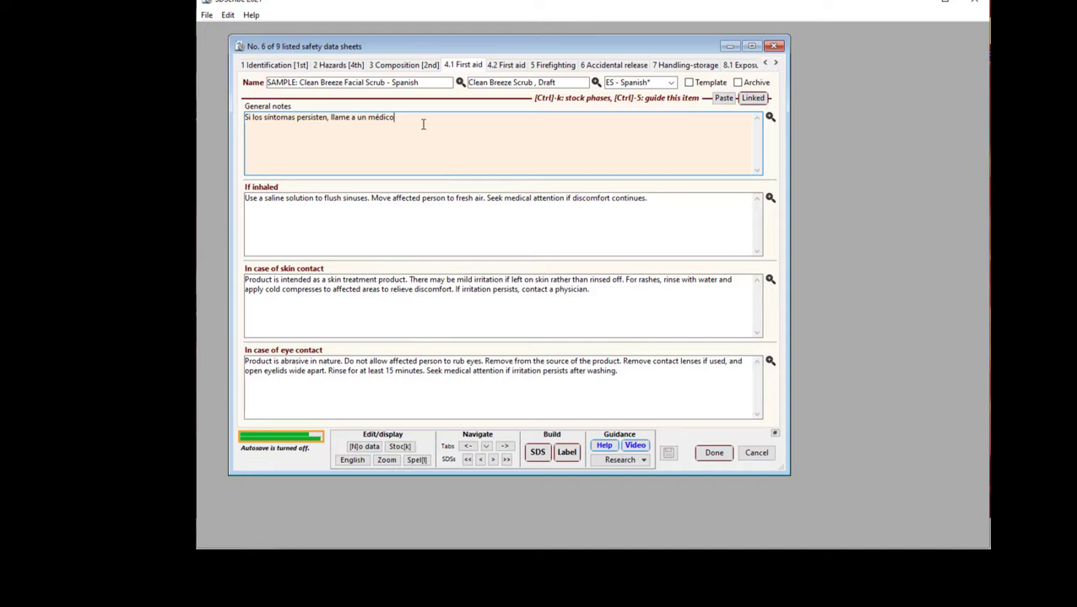
# Show the General notes field in English, in non-English, and finally in both languages side by side
pyautogui.click(769, 118)
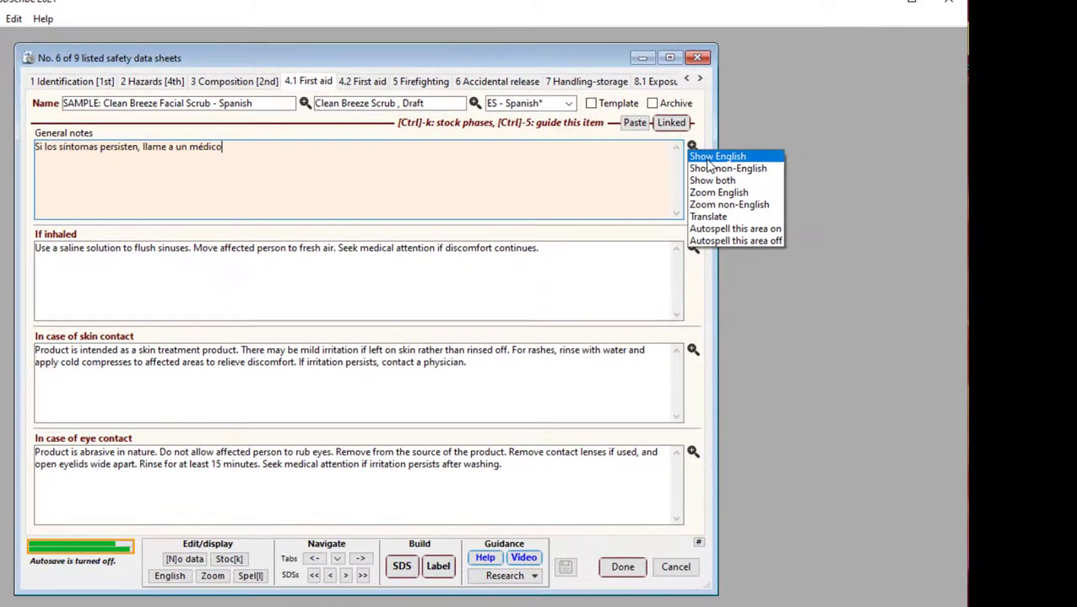
pyautogui.click(754, 140)
pyautogui.click(730, 131)
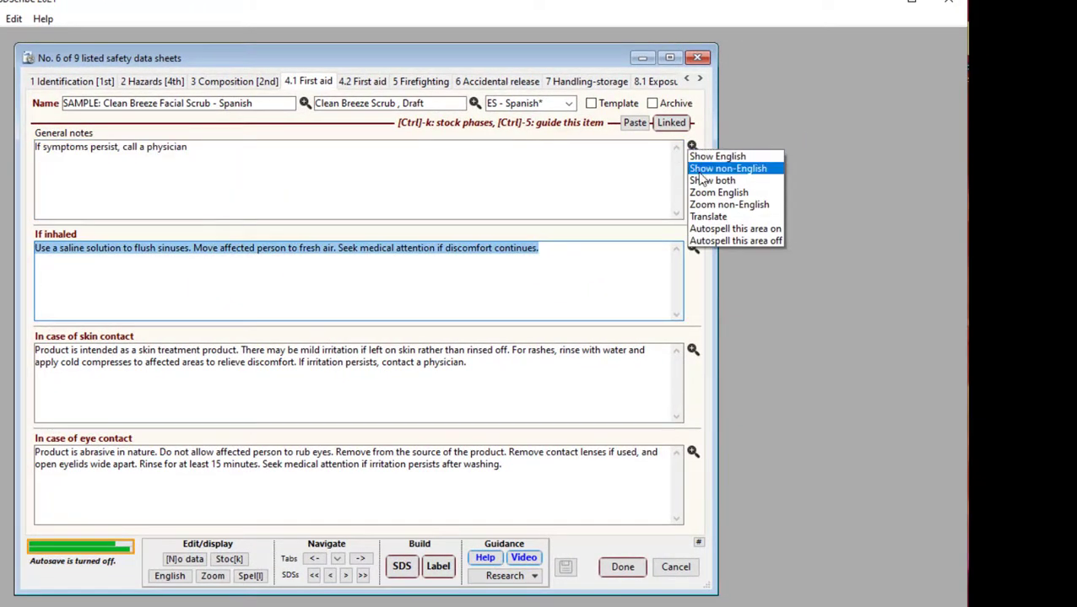
pyautogui.click(697, 167)
pyautogui.click(692, 147)
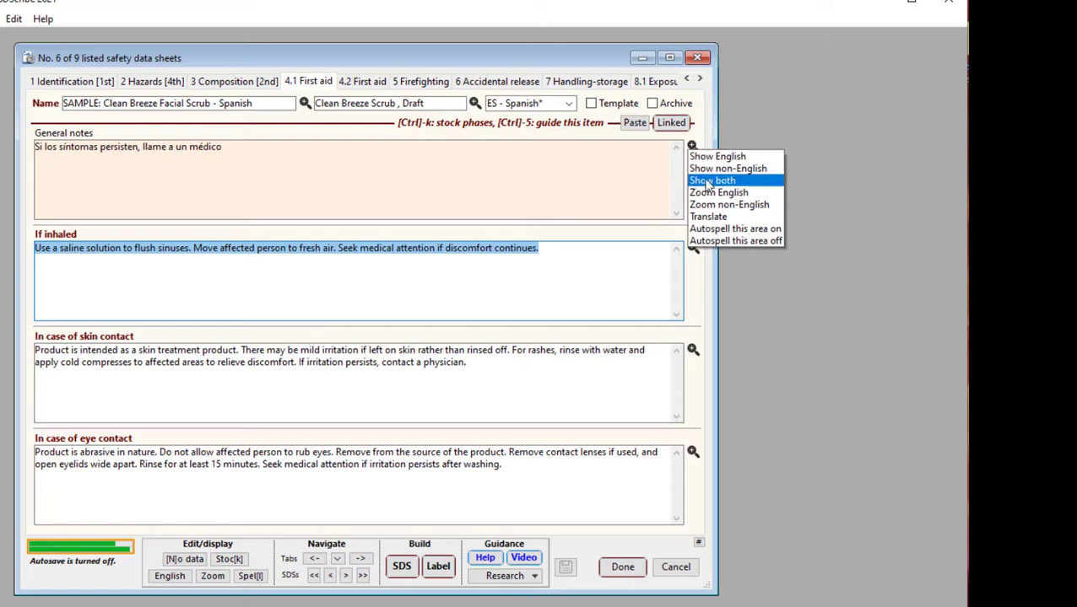
pyautogui.click(707, 179)
# Show both the English and non-English versions of the If inhaled field
pyautogui.click(436, 250)
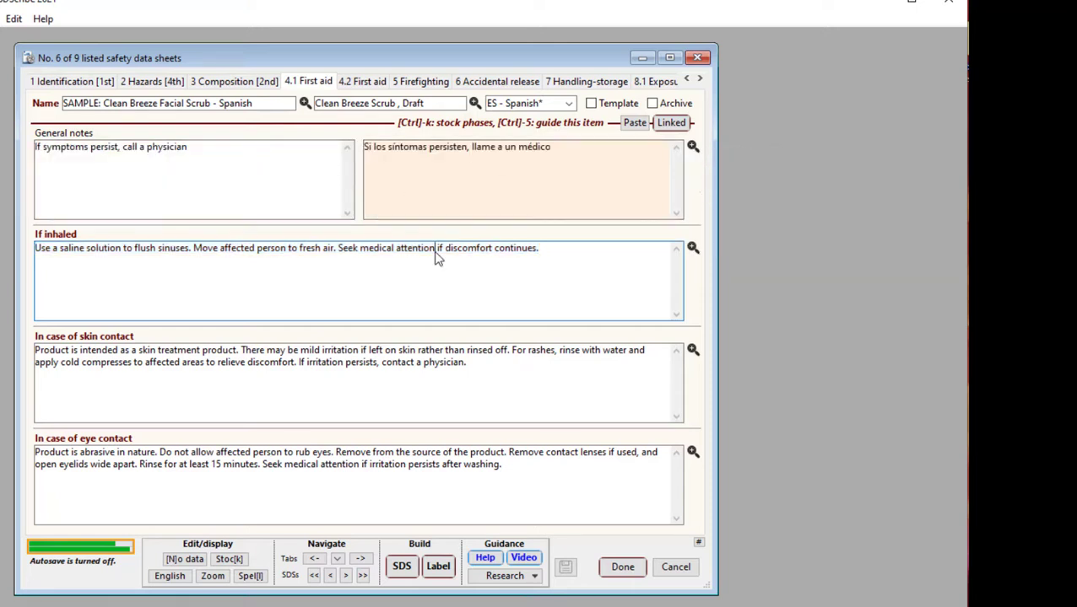
pyautogui.click(692, 248)
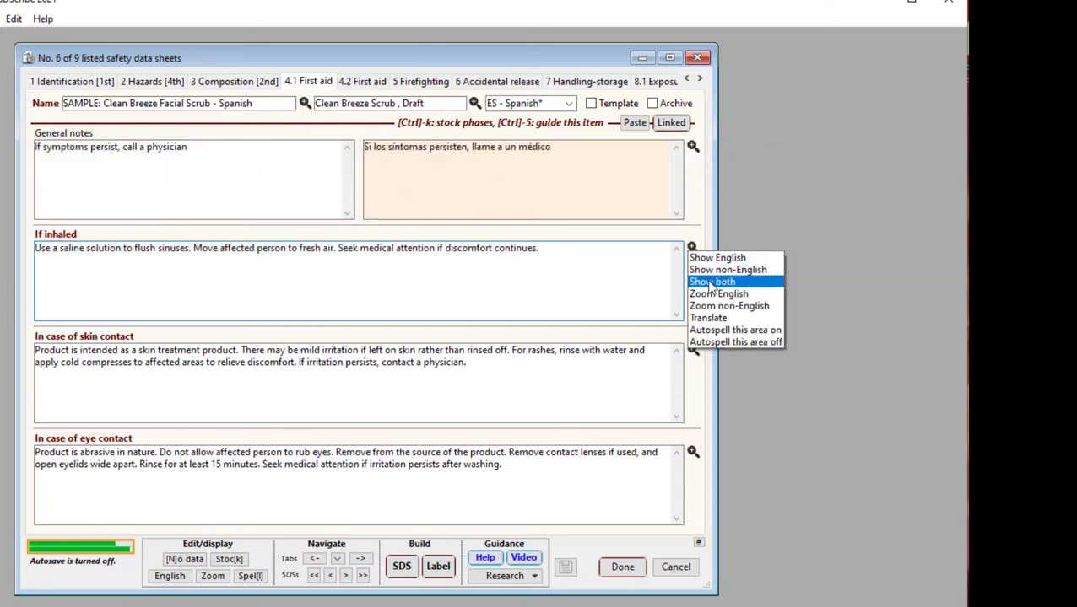
pyautogui.click(712, 282)
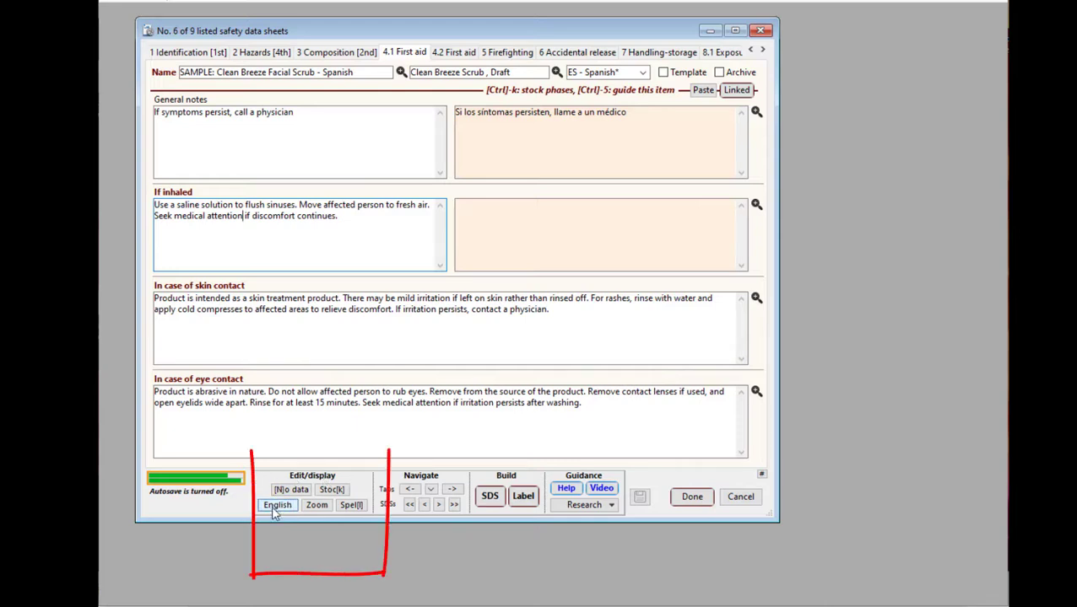
# Switch all first aid fields together to English, to non-English, and finally to both languages
pyautogui.click(274, 506)
pyautogui.click(301, 517)
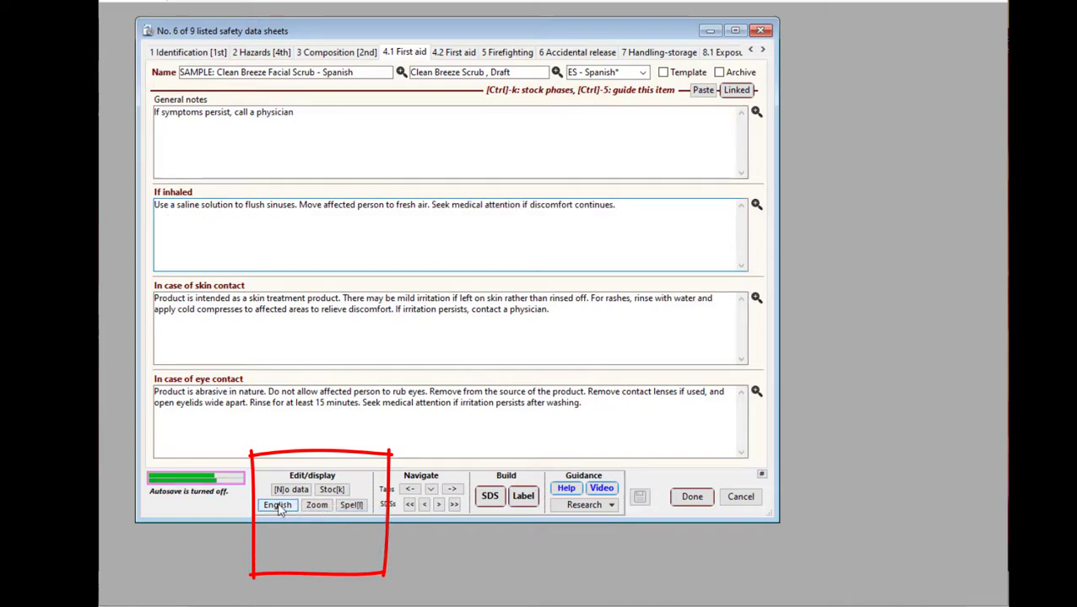
pyautogui.click(279, 507)
pyautogui.click(306, 533)
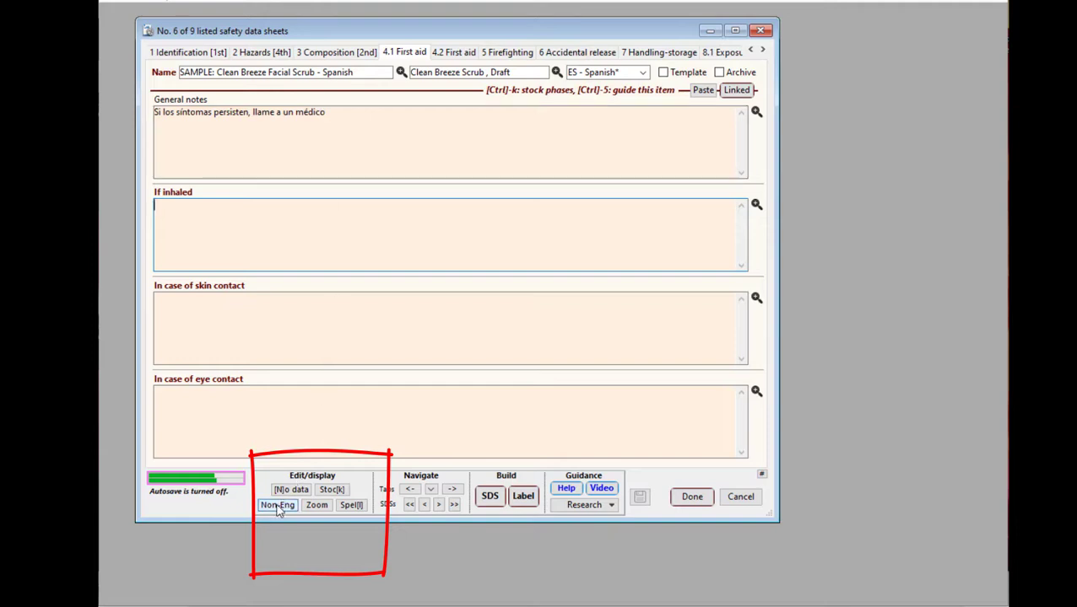
pyautogui.click(279, 506)
pyautogui.click(302, 548)
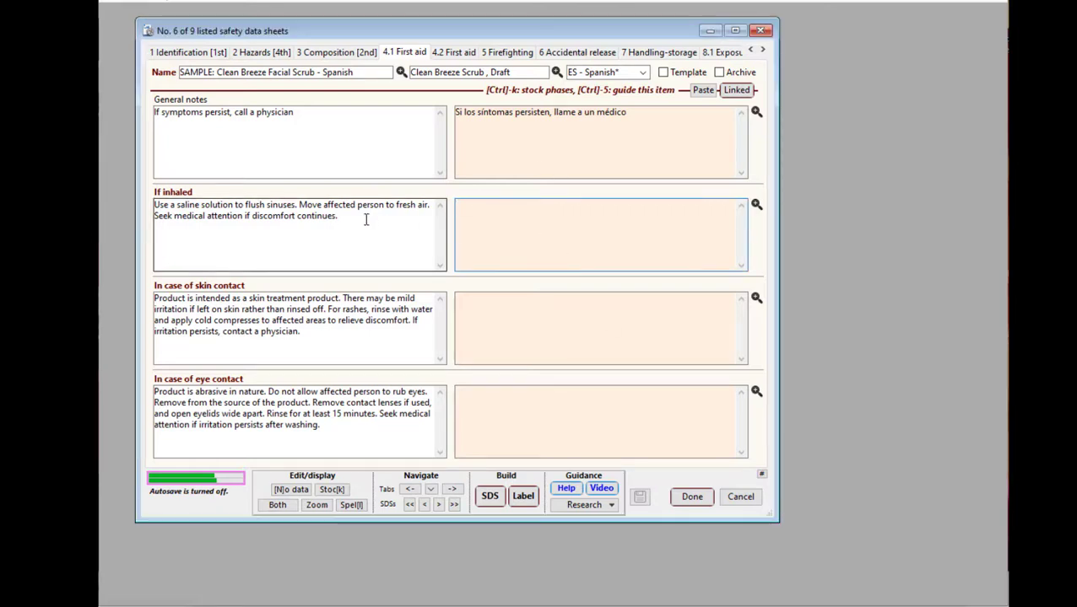
# Copy the English If inhaled text, translate it into Spanish in Google Translate, and copy the translation
pyautogui.moveTo(368, 221); pyautogui.dragTo(125, 202)
pyautogui.hotkey('ctrl', 'c')
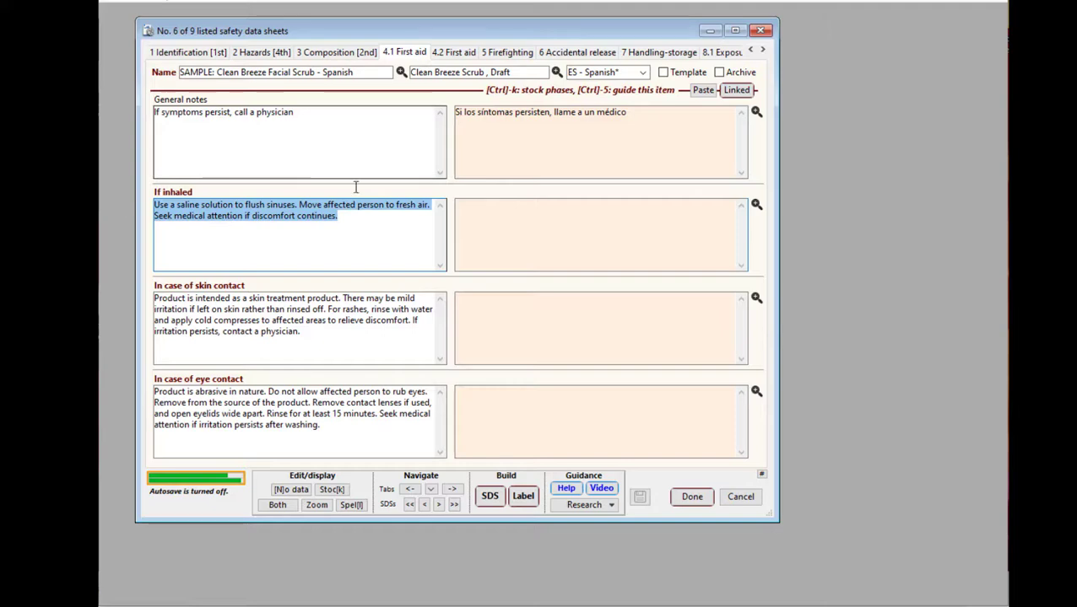
pyautogui.moveTo(853, 606); pyautogui.dragTo(841, 94)
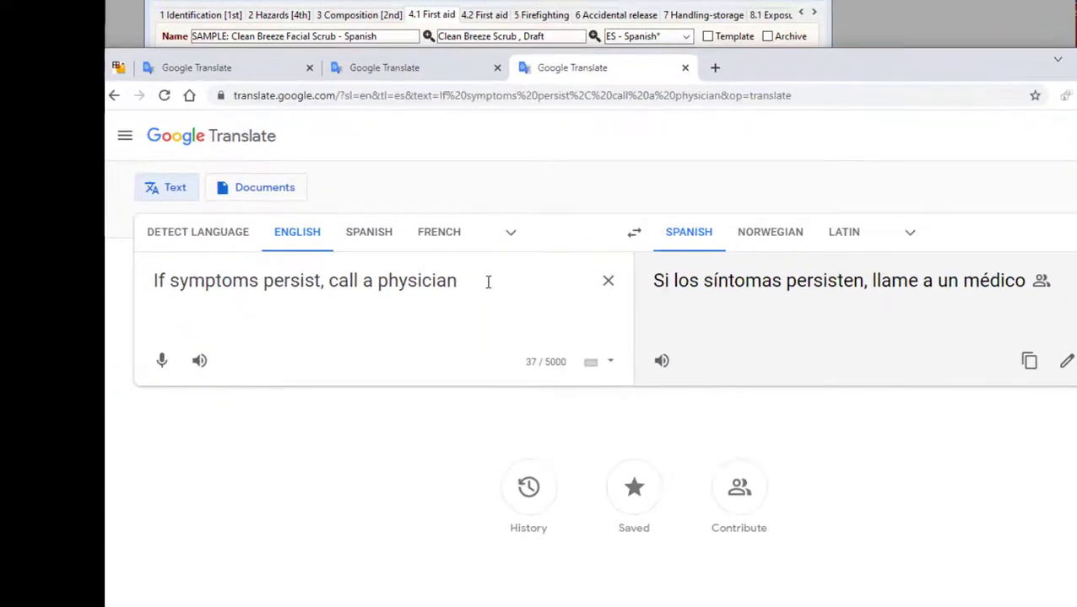
pyautogui.moveTo(444, 319); pyautogui.dragTo(127, 319)
pyautogui.hotkey('ctrl', 'v')
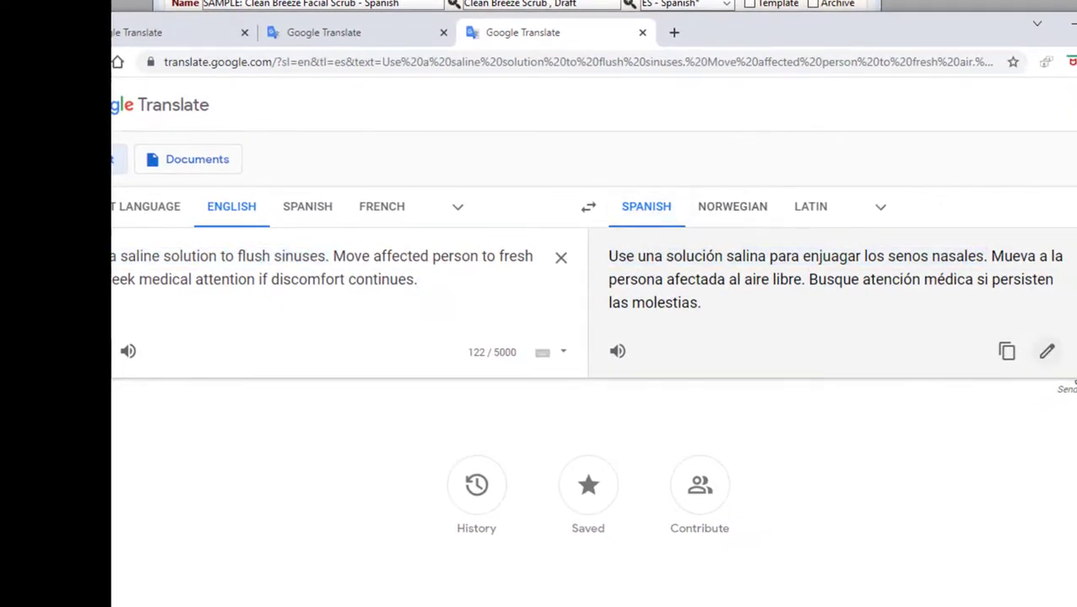
pyautogui.click(1009, 353)
# Back in SDScribe, paste the Spanish saline solution translation into the non-English If inhaled field
pyautogui.moveTo(956, 31); pyautogui.dragTo(1022, 380)
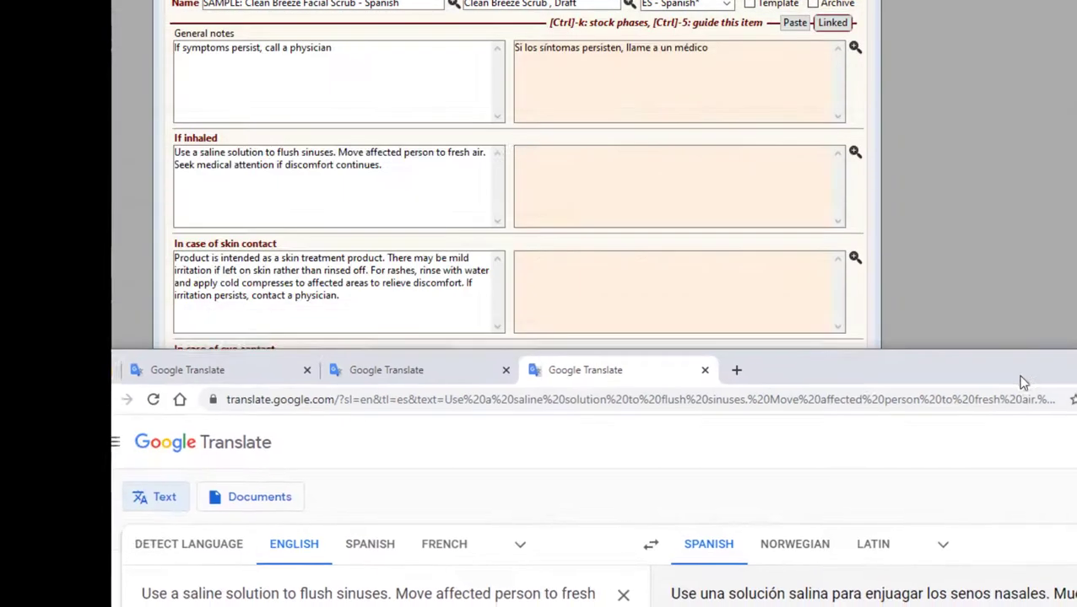
pyautogui.click(690, 172)
pyautogui.click(594, 165)
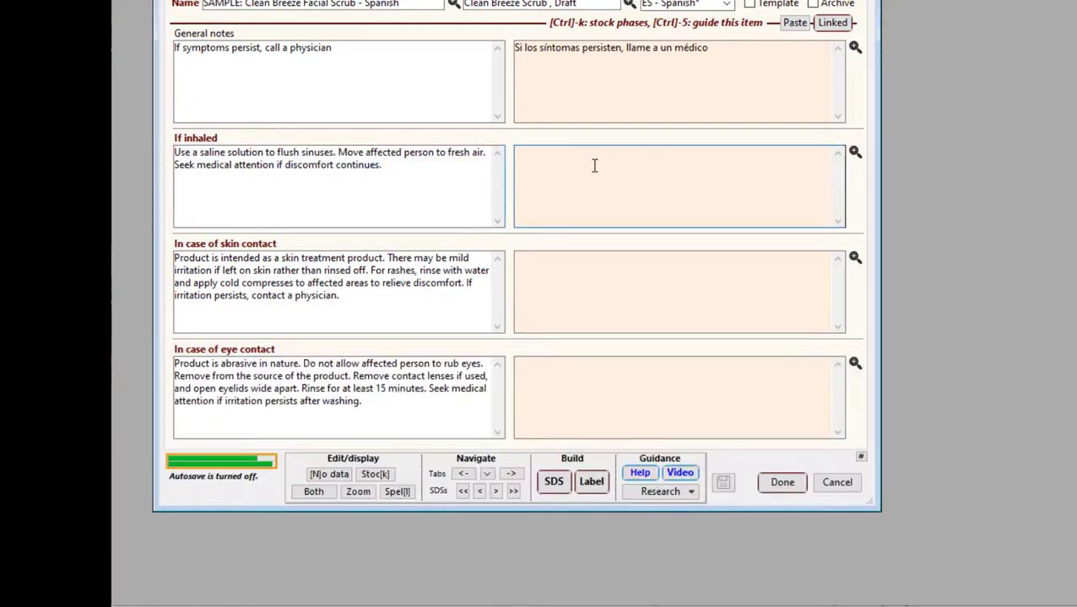
pyautogui.hotkey('ctrl', 'v')
# Copy the English In case of skin contact text and translate it into Spanish in Google Translate
pyautogui.moveTo(372, 302); pyautogui.dragTo(139, 260)
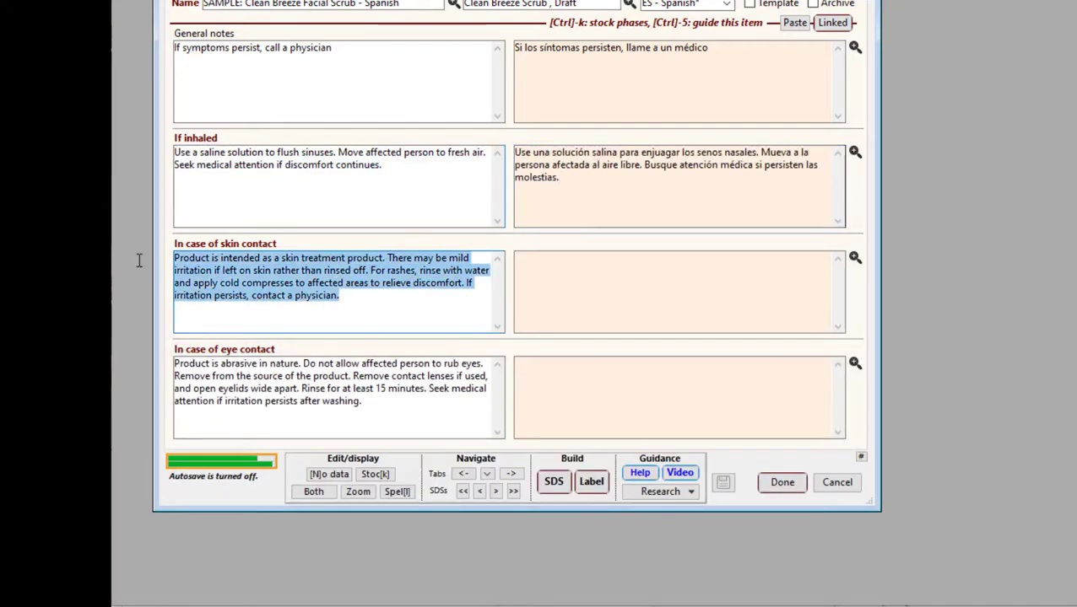
pyautogui.click(954, 448)
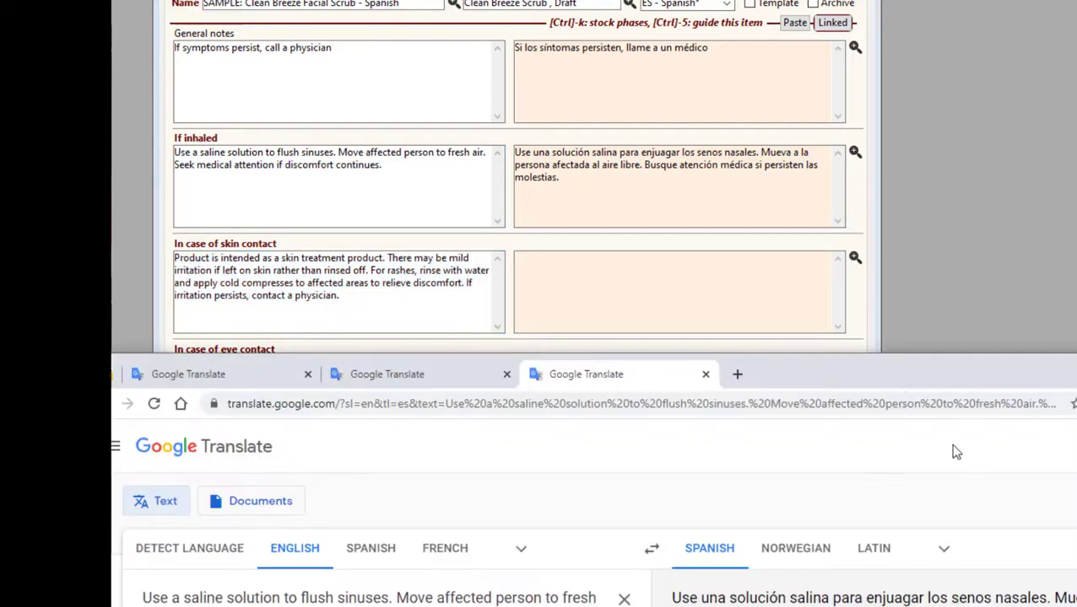
pyautogui.moveTo(892, 372); pyautogui.dragTo(991, 46)
pyautogui.click(588, 318)
pyautogui.hotkey('ctrl', 'a')
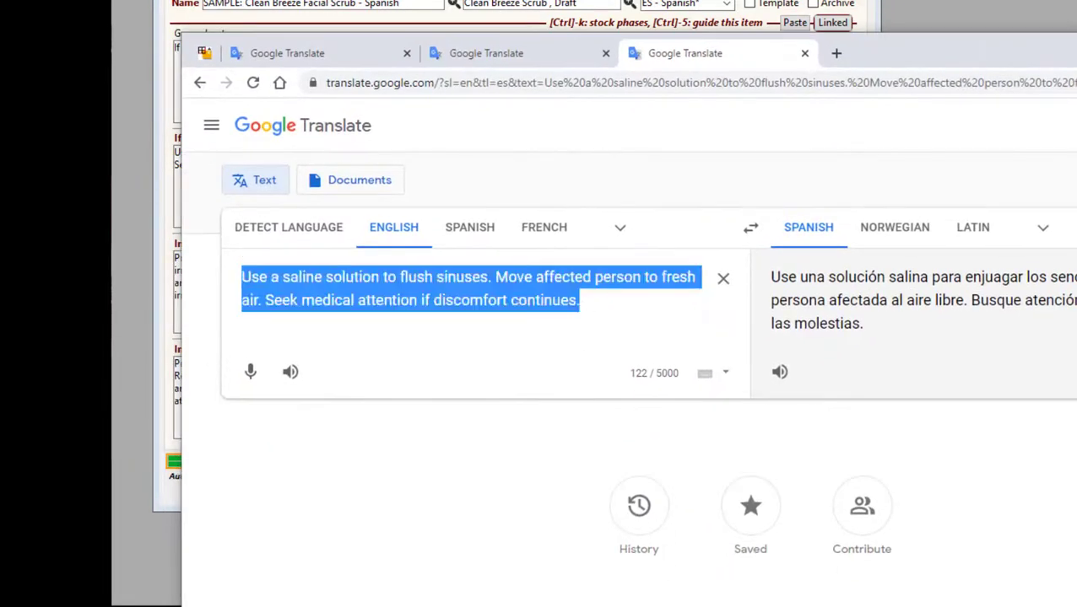
pyautogui.hotkey('ctrl', 'v')
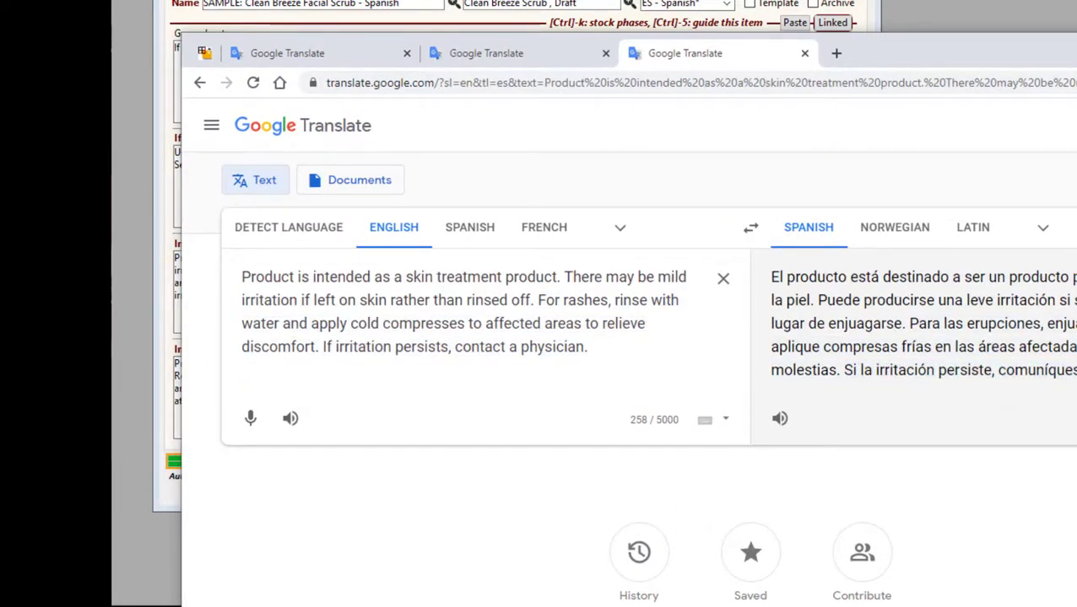
# Return to SDScribe and paste the Spanish skin treatment product translation into the non-English In case of skin contact field
pyautogui.moveTo(999, 40); pyautogui.dragTo(896, 413)
pyautogui.click(560, 276)
pyautogui.click(561, 276)
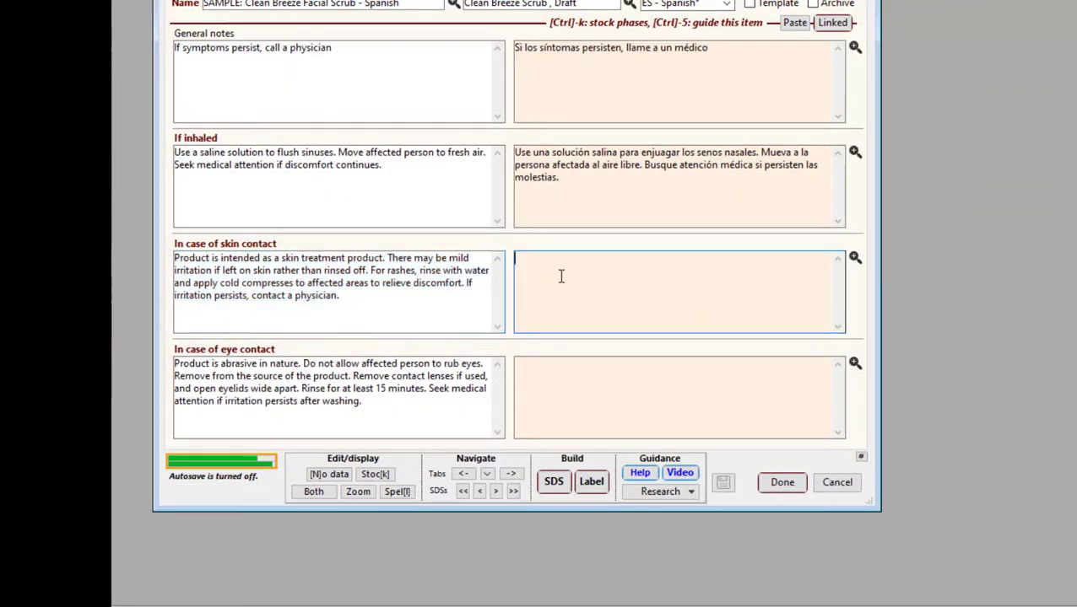
pyautogui.hotkey('ctrl', 'v')
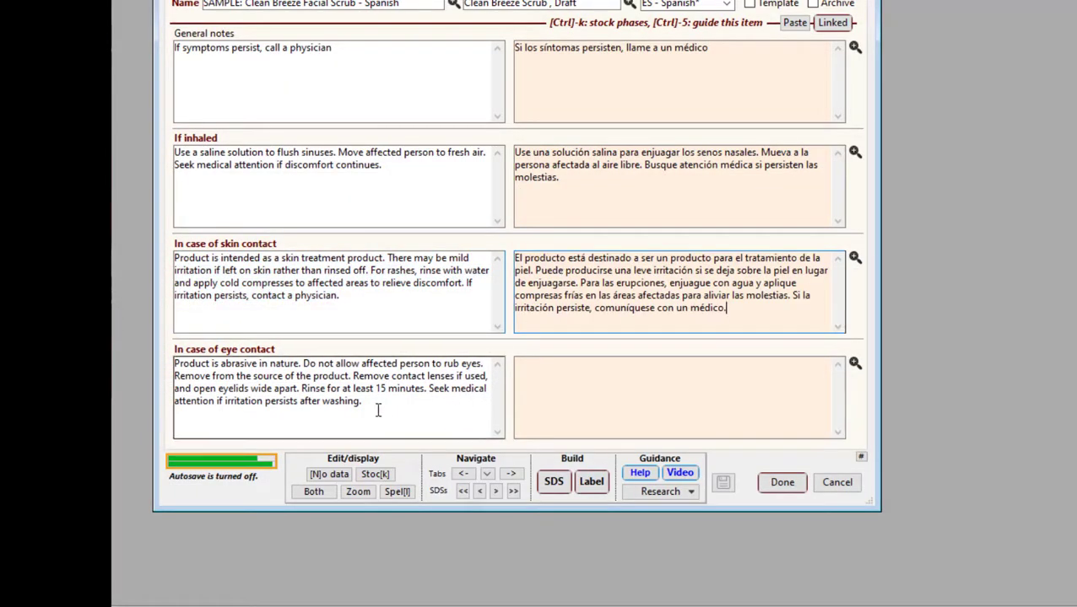
# Copy the English In case of eye contact text and translate it into Spanish in Google Translate
pyautogui.moveTo(378, 406); pyautogui.dragTo(148, 362)
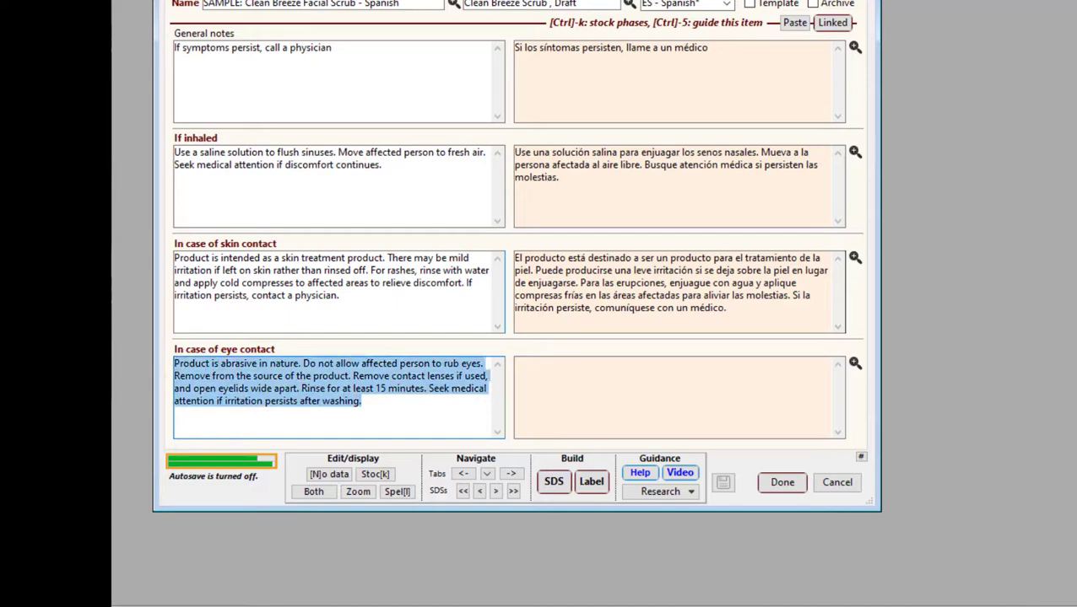
pyautogui.hotkey('alt', 'Tab')
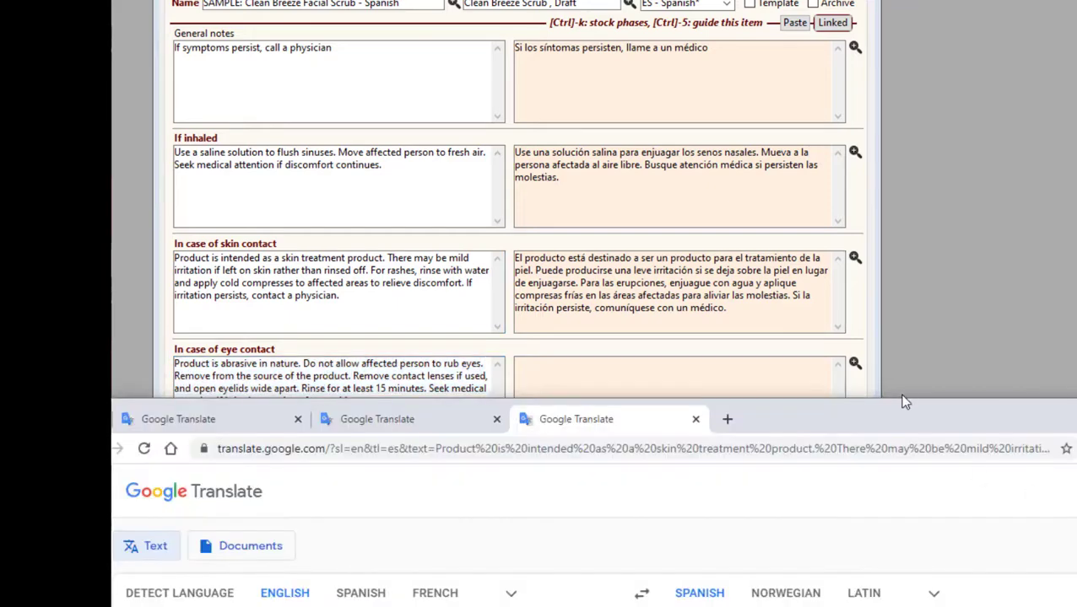
pyautogui.moveTo(900, 409); pyautogui.dragTo(978, 94)
pyautogui.moveTo(578, 402); pyautogui.dragTo(178, 308)
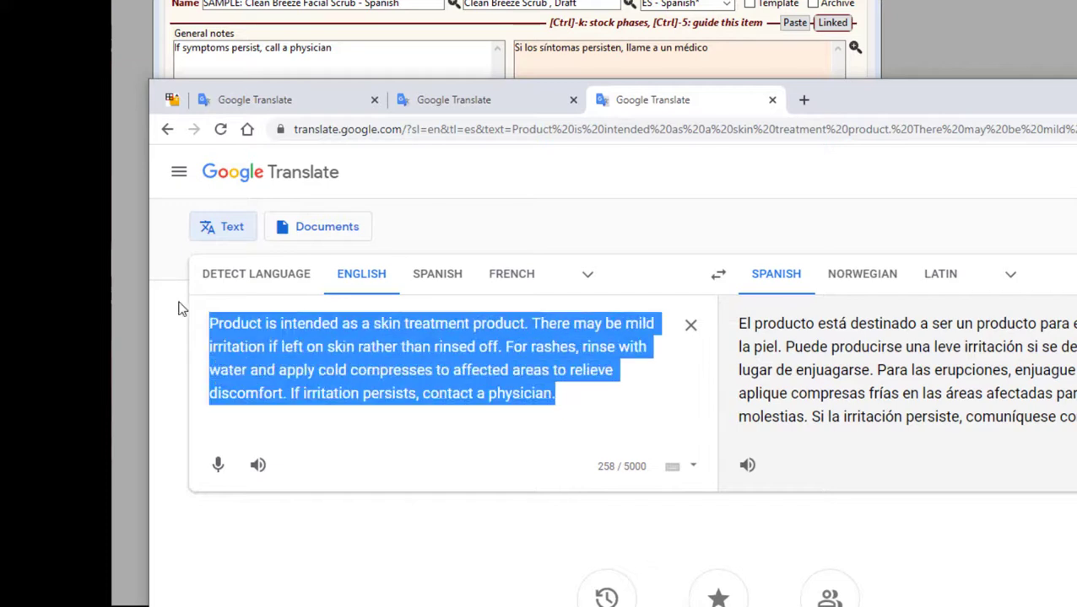
pyautogui.hotkey('ctrl', 'v')
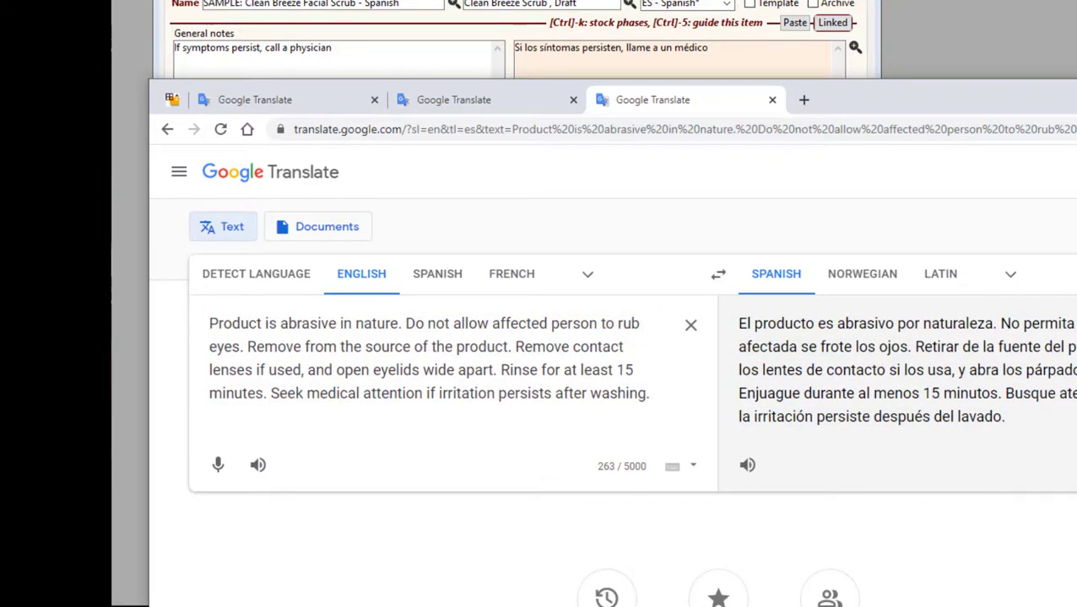
# Return to SDScribe and paste the Spanish abrasive product translation into the non-English In case of eye contact field
pyautogui.moveTo(890, 93); pyautogui.dragTo(869, 506)
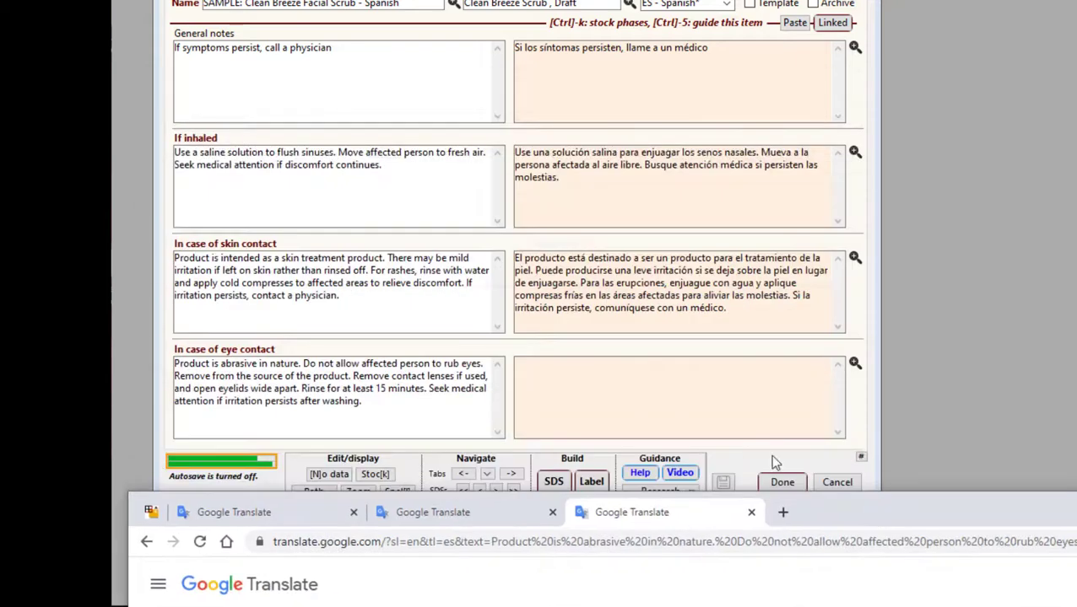
pyautogui.click(385, 389)
pyautogui.click(654, 373)
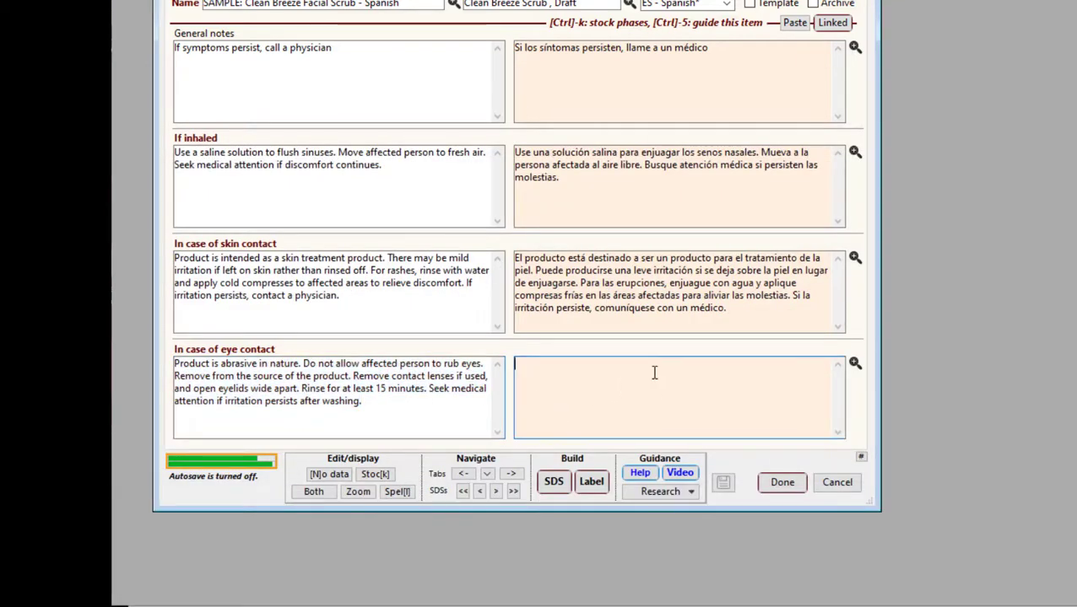
pyautogui.write('El producto es abrasivo por naturaleza. No permita que la persona afectada se frote los ojos. Retirar de la fuente del producto. Quítese los lentes de contacto si los usa, y abra los párpados bien abiertos. Enjuague durante al menos 15 minutos. Busque atención médica si la irritación persiste después del lavado.')
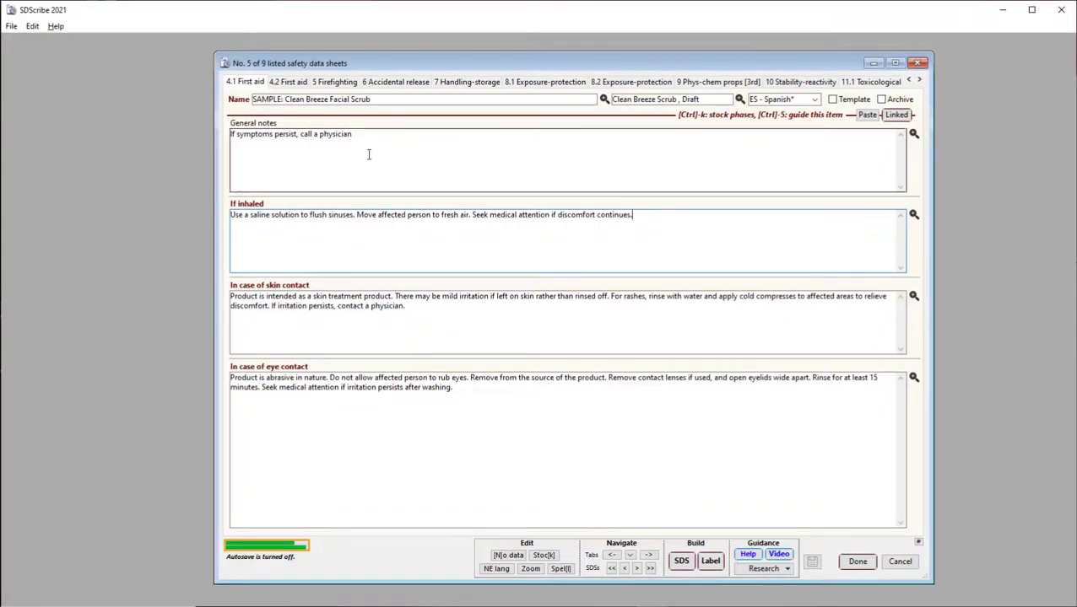
# Delete both the English and the Spanish General notes text of SAMPLE: Clean Breeze Facial Scrub, ending in the English view
pyautogui.moveTo(374, 137); pyautogui.dragTo(163, 132)
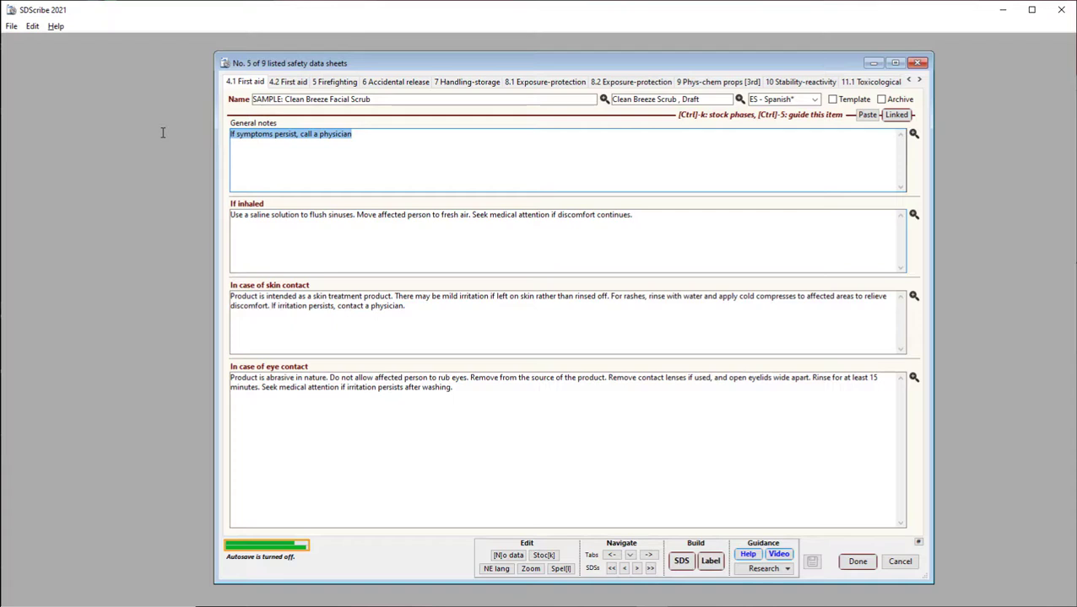
pyautogui.press('Delete')
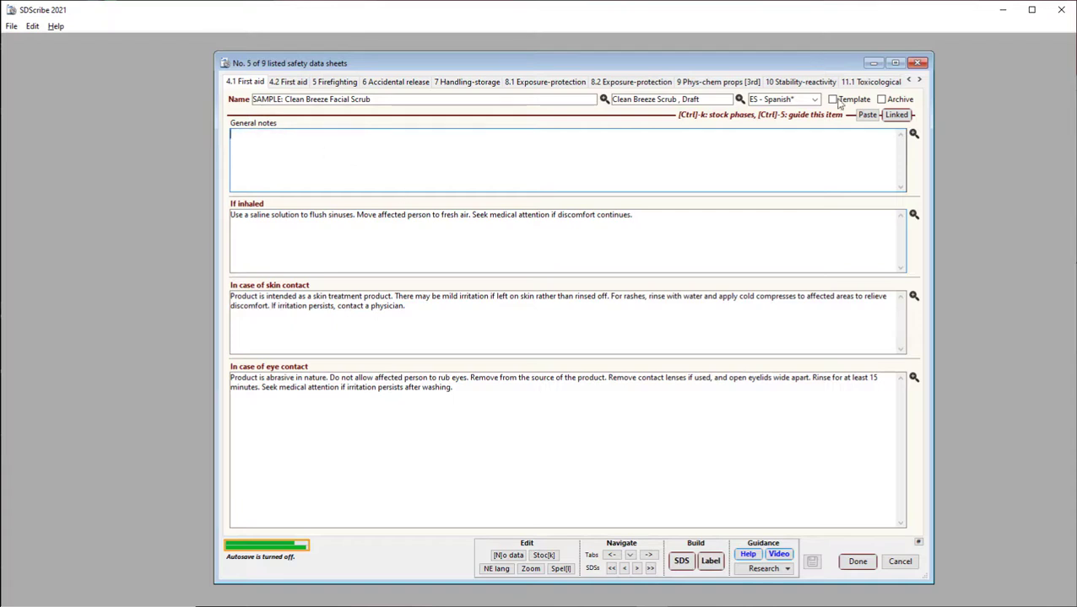
pyautogui.click(912, 134)
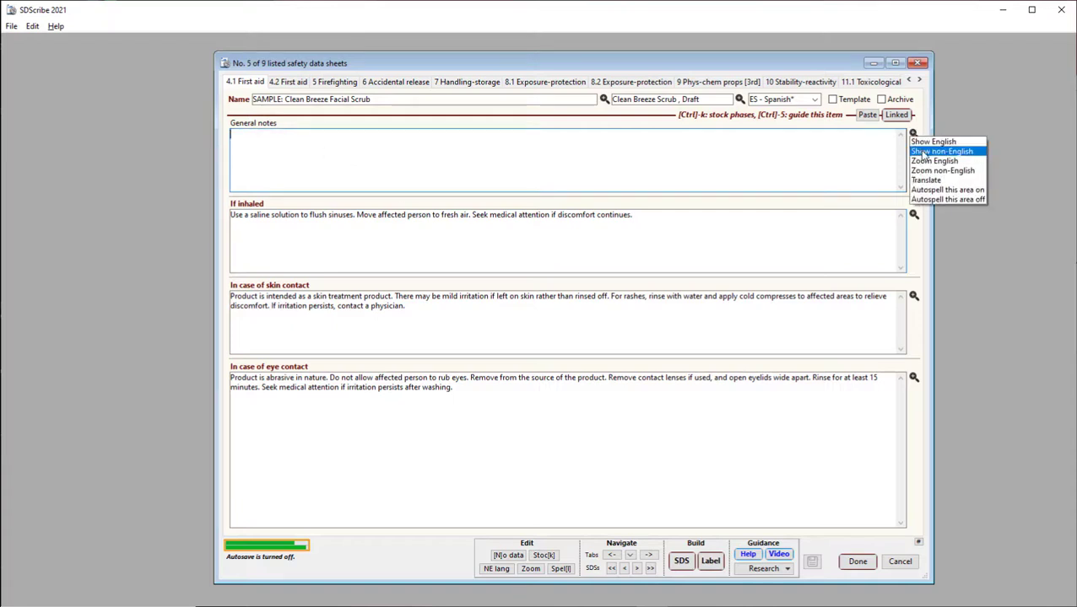
pyautogui.click(925, 151)
pyautogui.moveTo(397, 140); pyautogui.dragTo(161, 124)
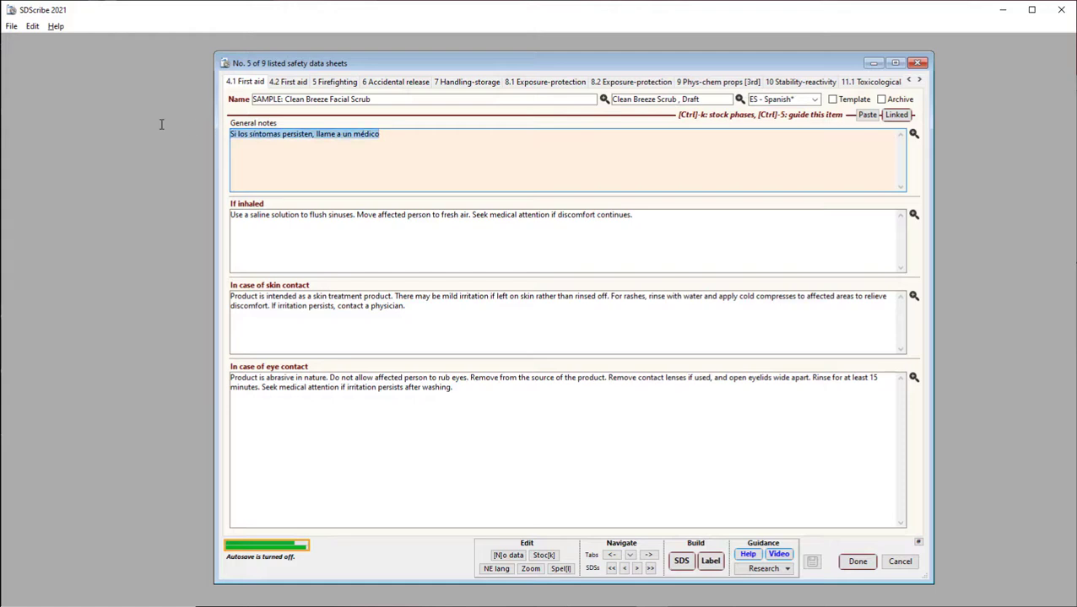
pyautogui.press('Delete')
pyautogui.click(913, 134)
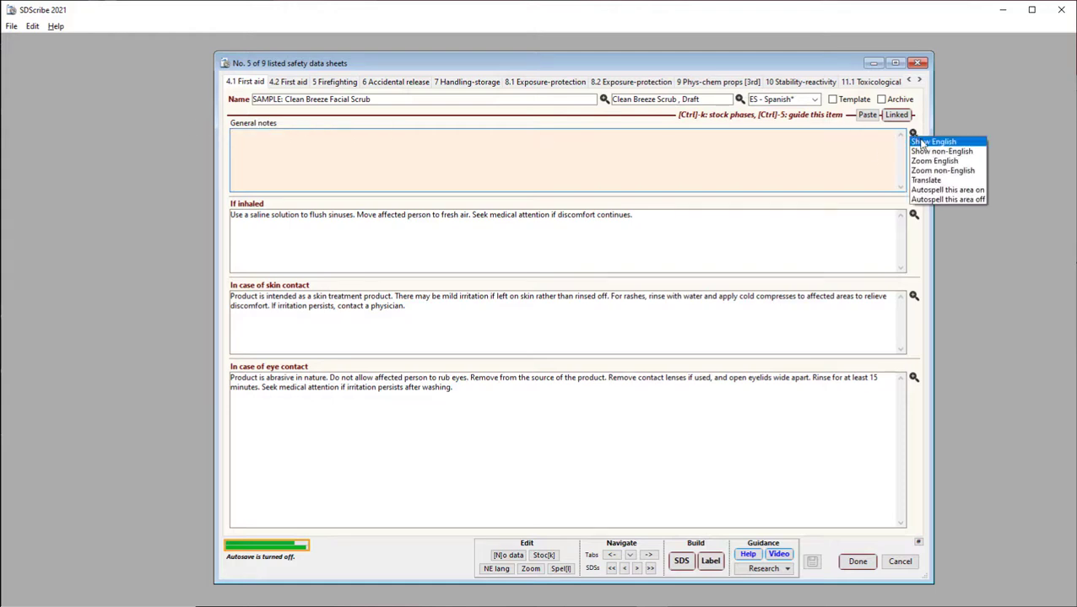
pyautogui.click(926, 142)
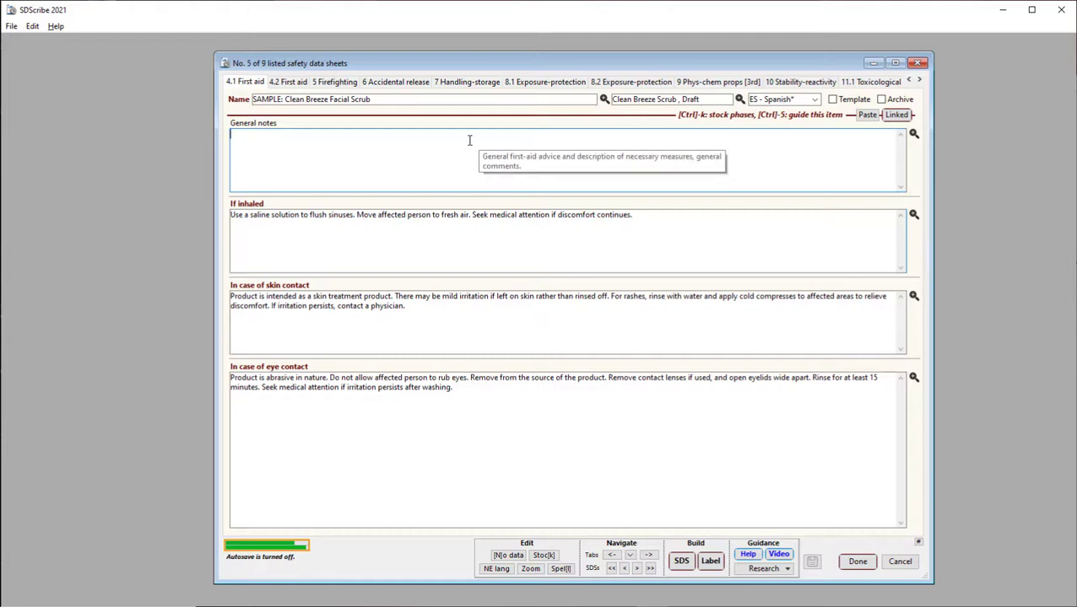
# Insert the stock phrase "If symptoms persist, call a physician" into General notes, including its Spanish translation in the non-English field
pyautogui.hotkey('ctrl', 'k')
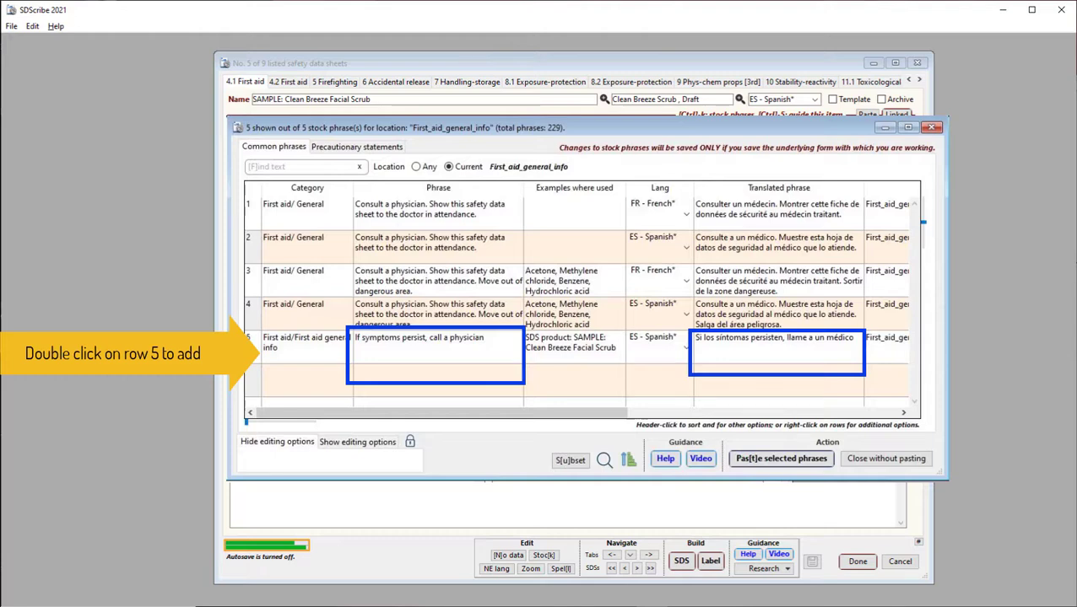
pyautogui.doubleClick(302, 347)
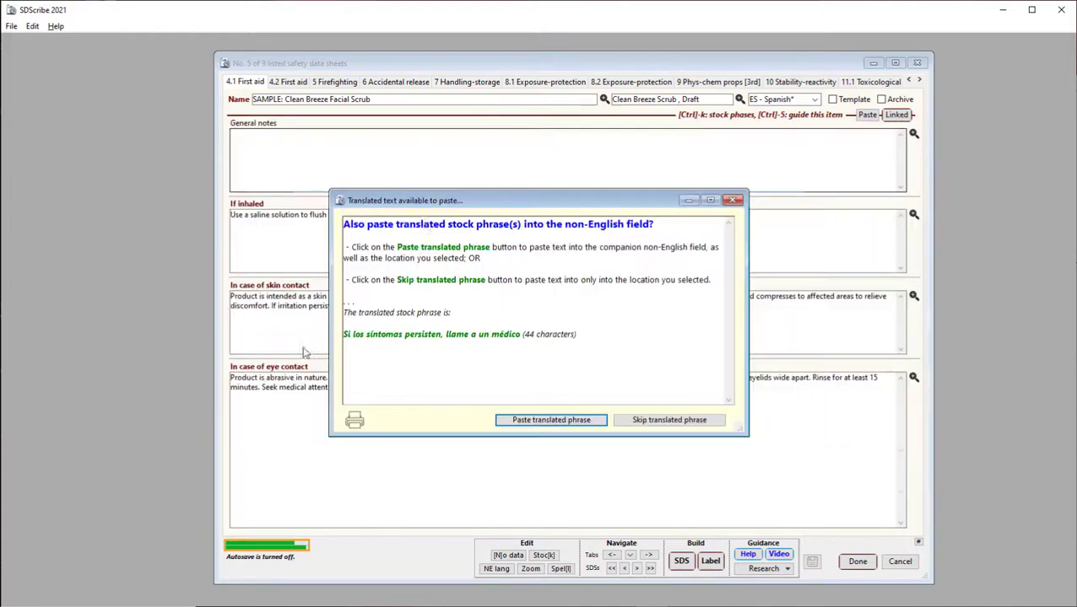
pyautogui.click(522, 425)
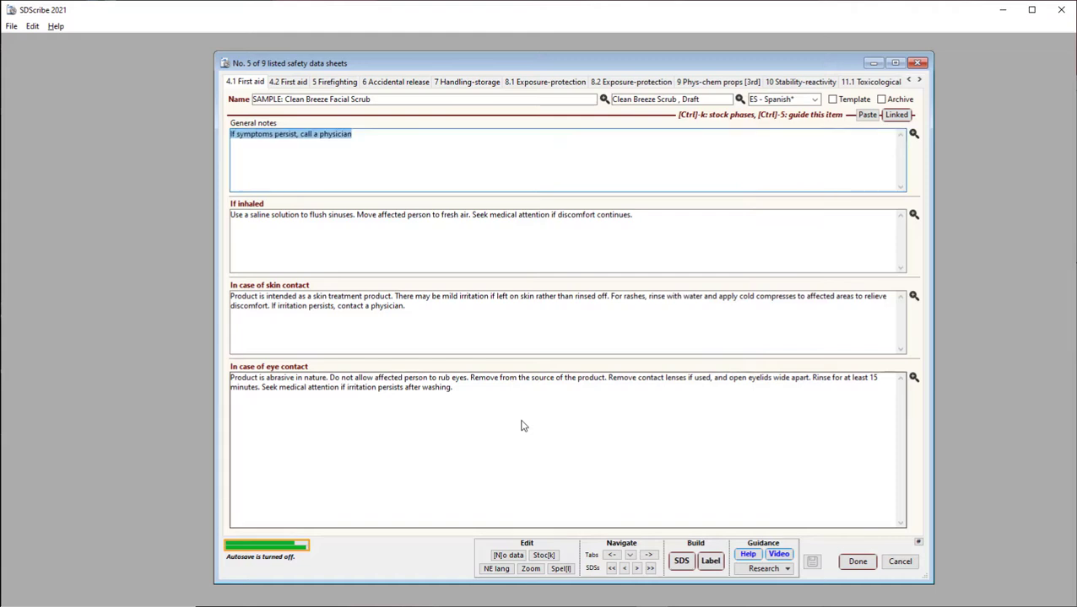
pyautogui.click(307, 161)
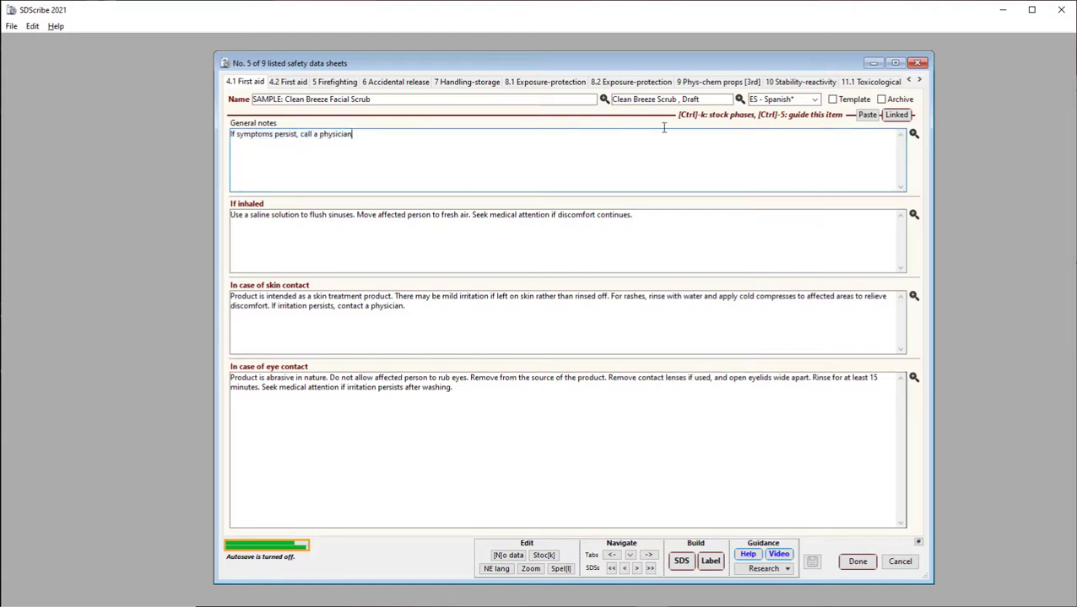
# Show the non-English version of General notes to check the Spanish phrase, and switch the field back to English
pyautogui.click(912, 135)
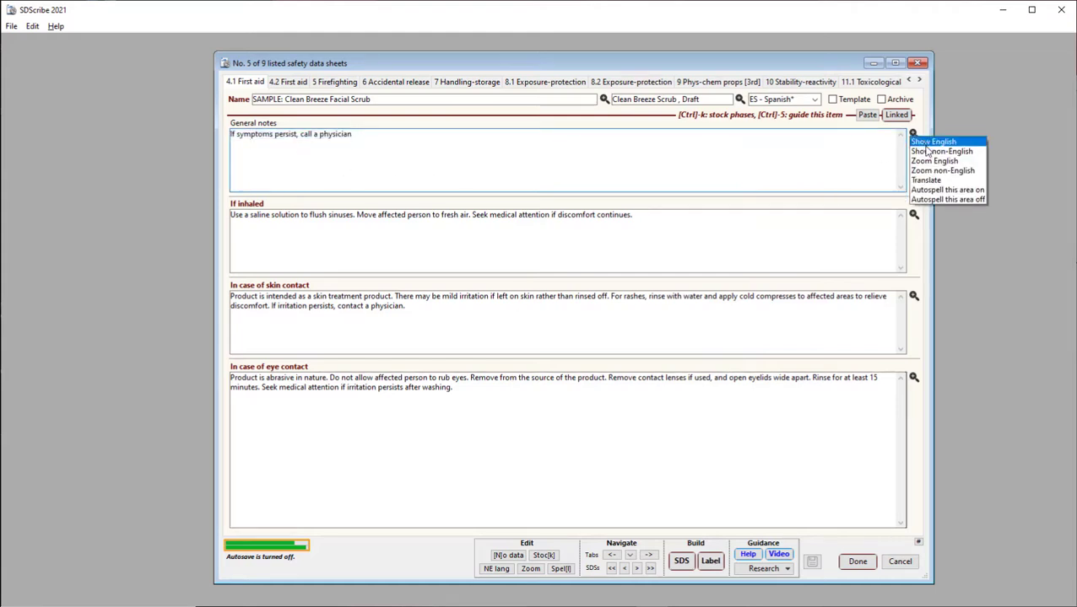
pyautogui.click(929, 152)
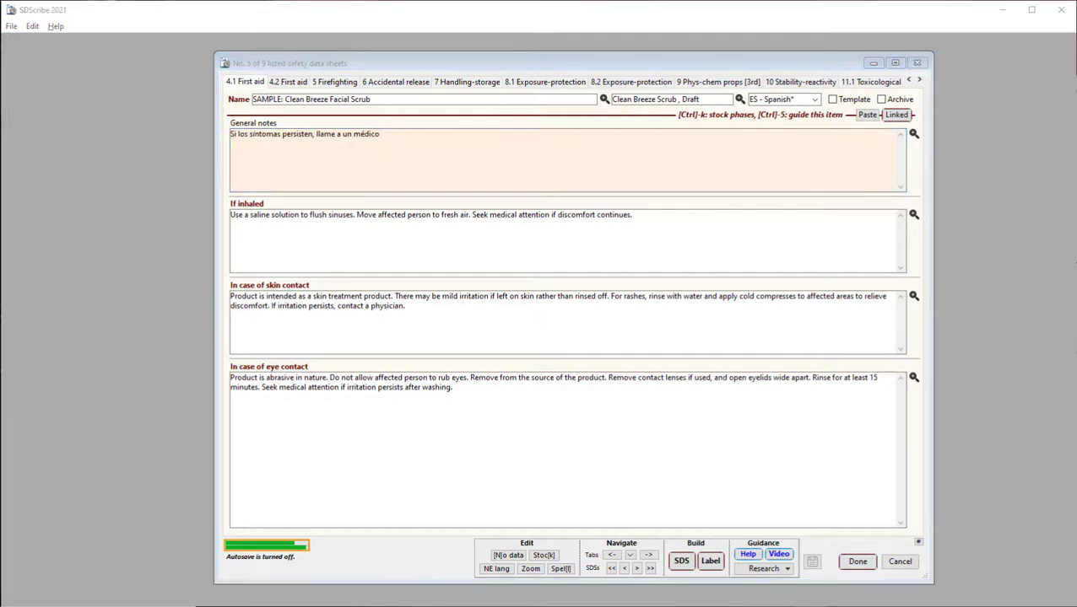
pyautogui.click(504, 157)
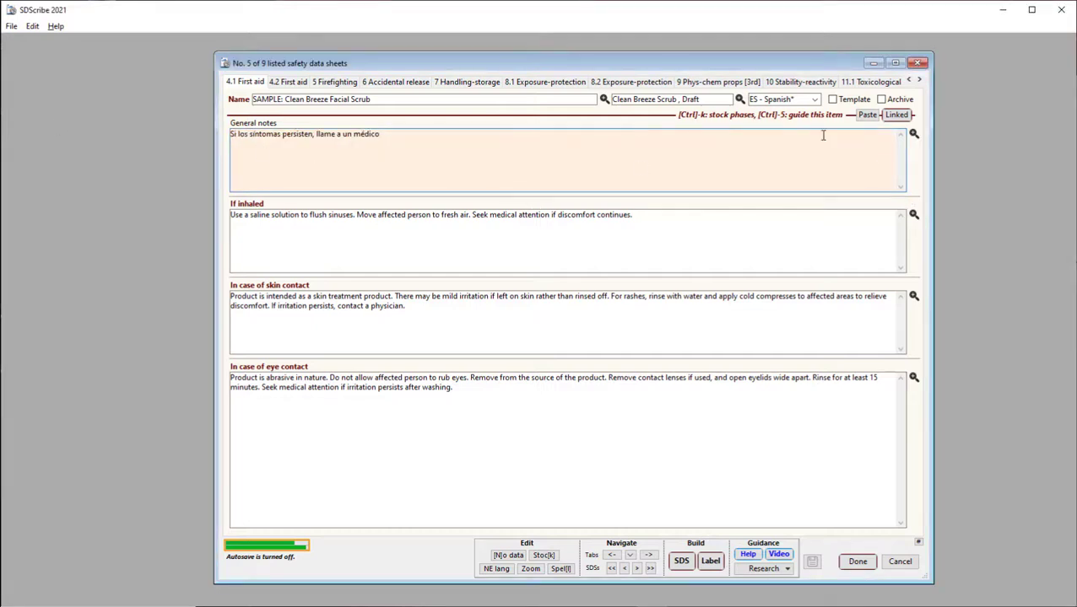
pyautogui.click(913, 135)
pyautogui.click(928, 141)
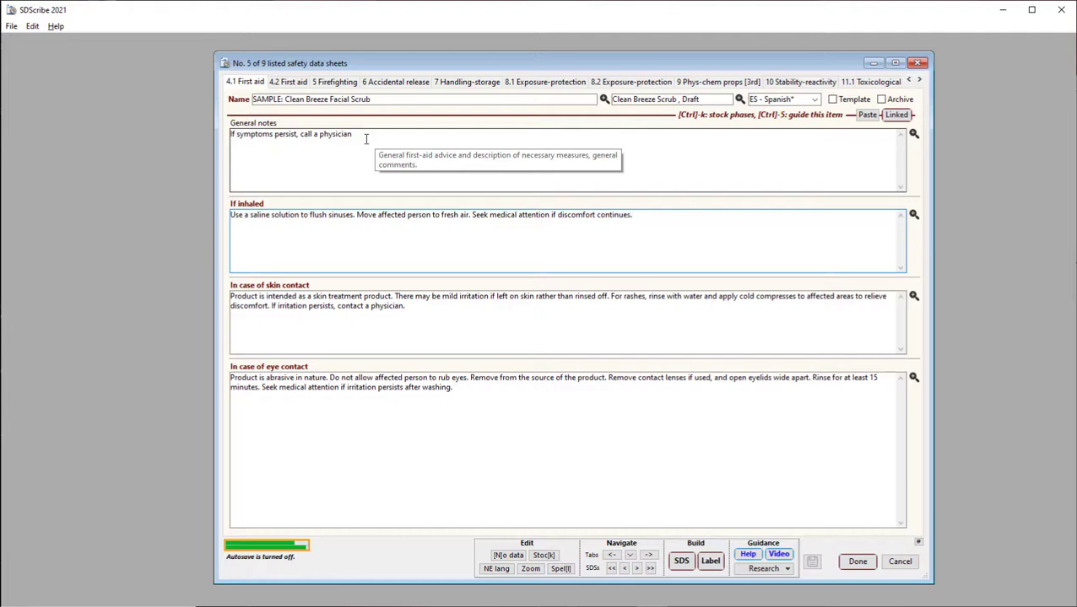
# Build the Spanish GHS label in the Bilingual format, replacing the existing label text, and review the English and Spanish columns
pyautogui.click(711, 562)
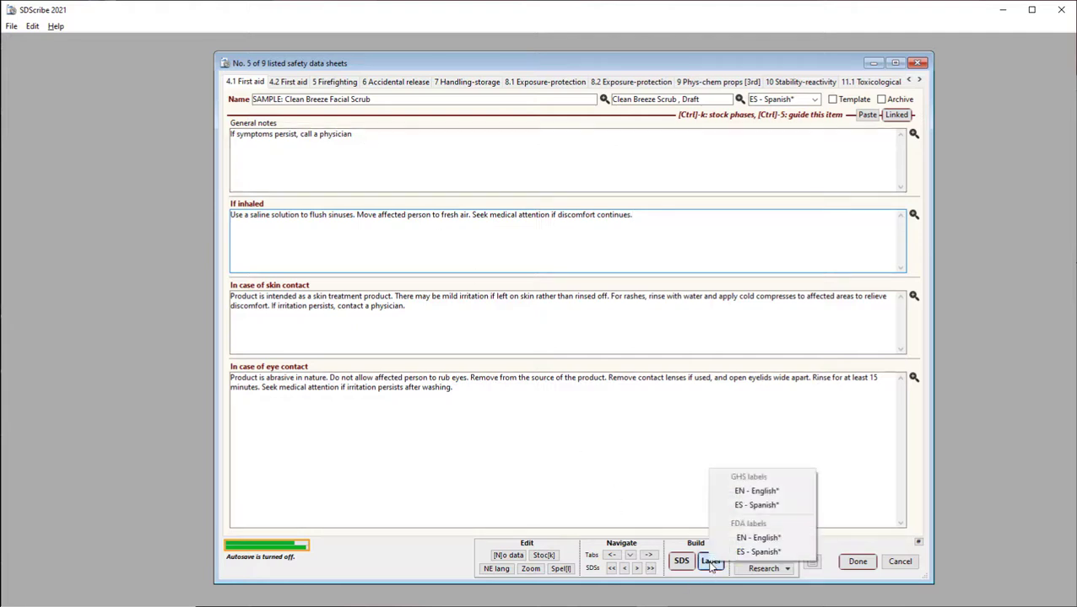
pyautogui.click(753, 505)
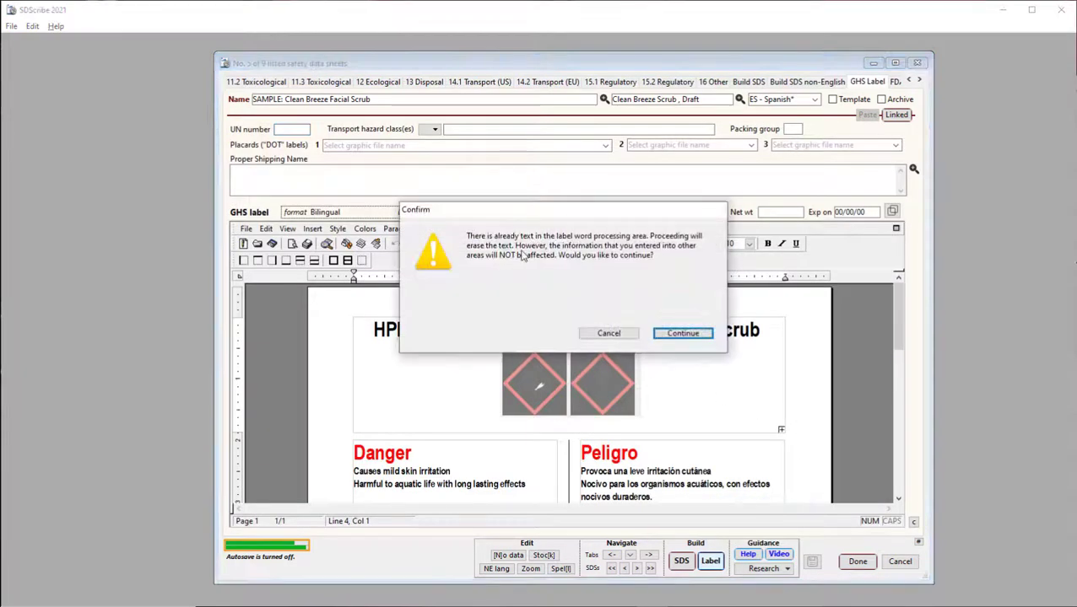
pyautogui.click(682, 335)
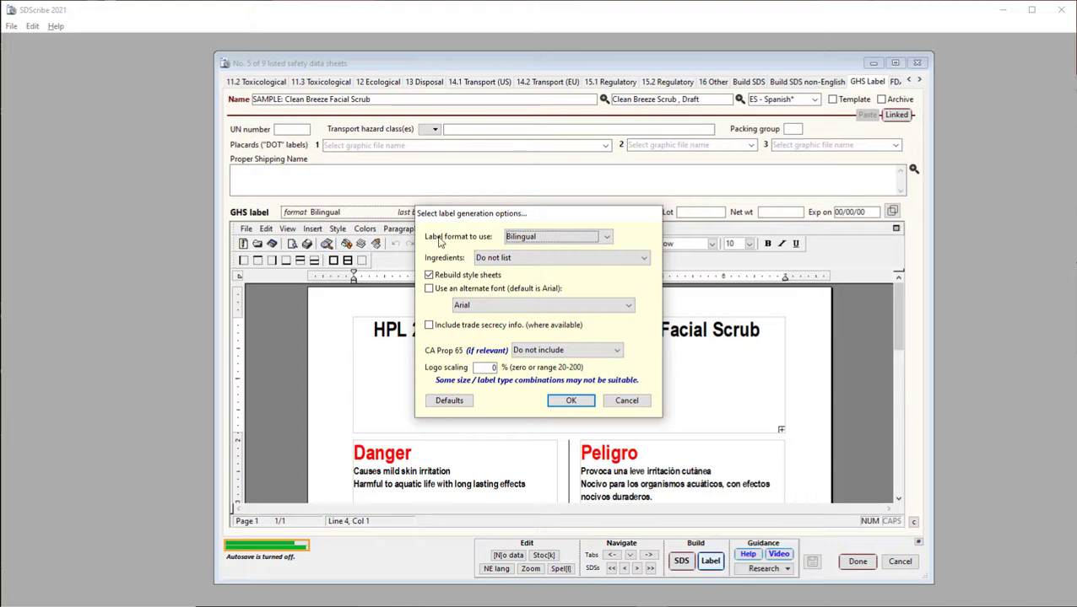
pyautogui.click(524, 239)
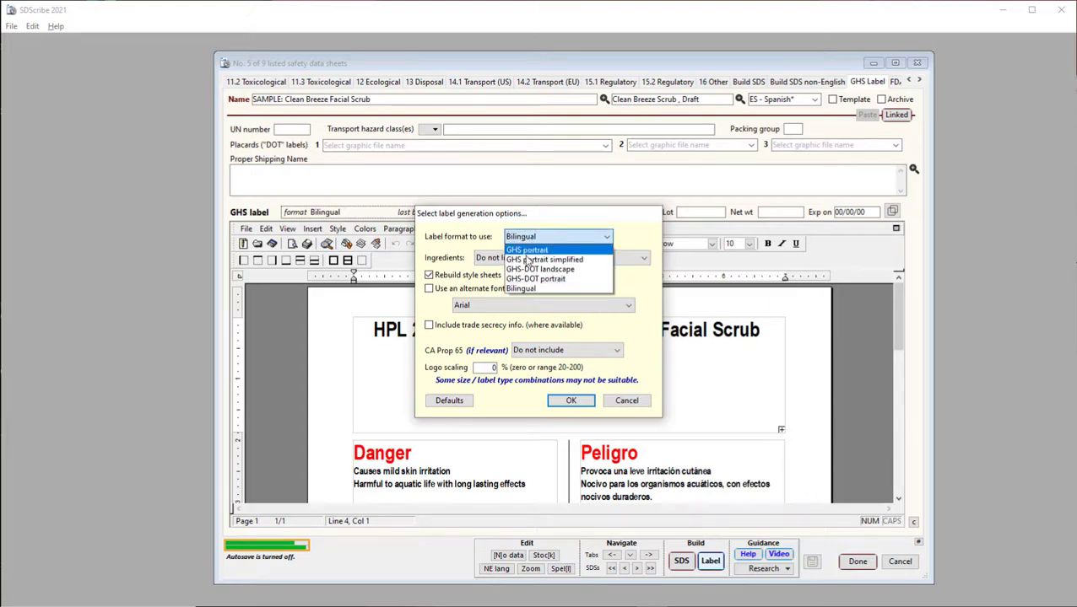
pyautogui.click(485, 242)
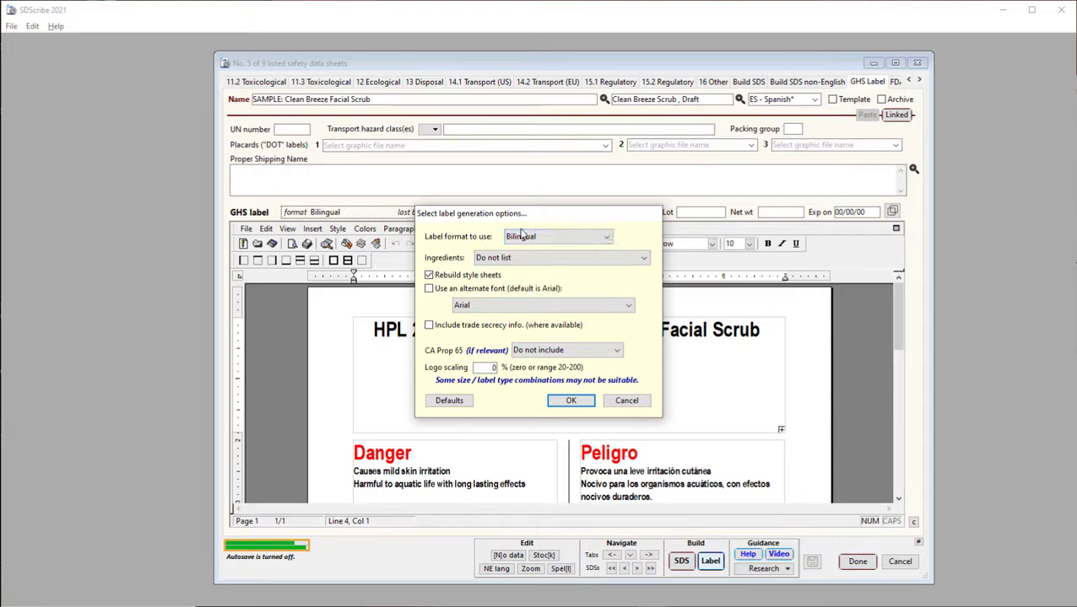
pyautogui.click(571, 402)
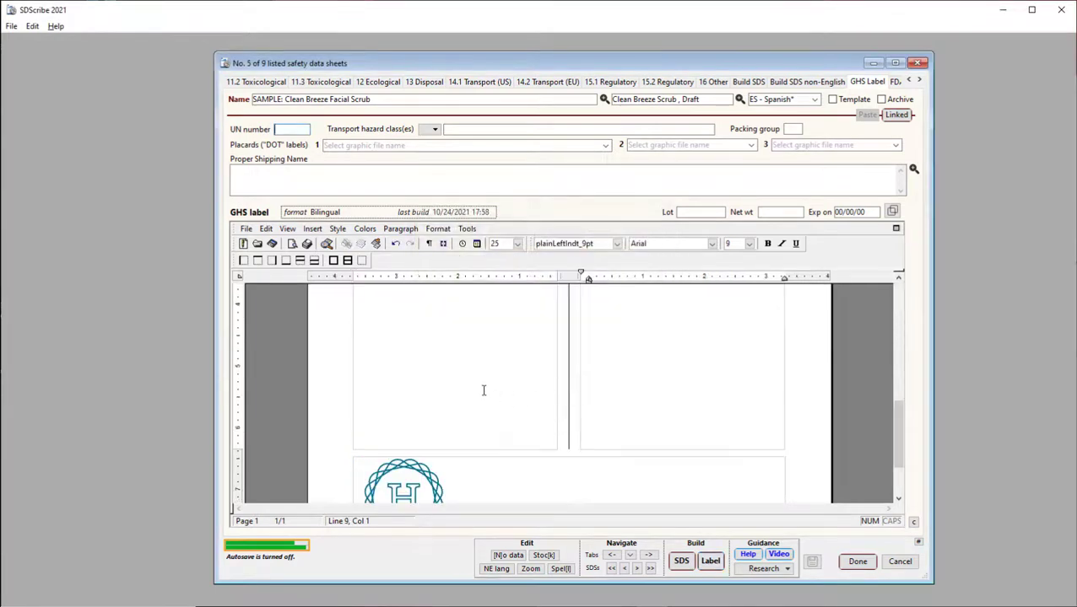
pyautogui.scroll(5, 461, 379)
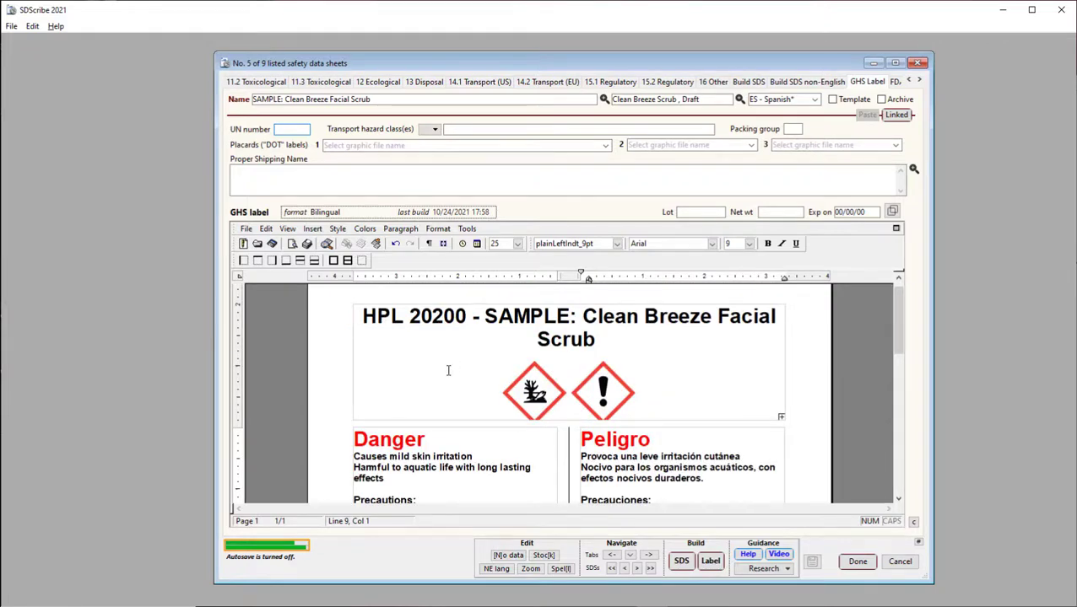
pyautogui.scroll(-2, 448, 370)
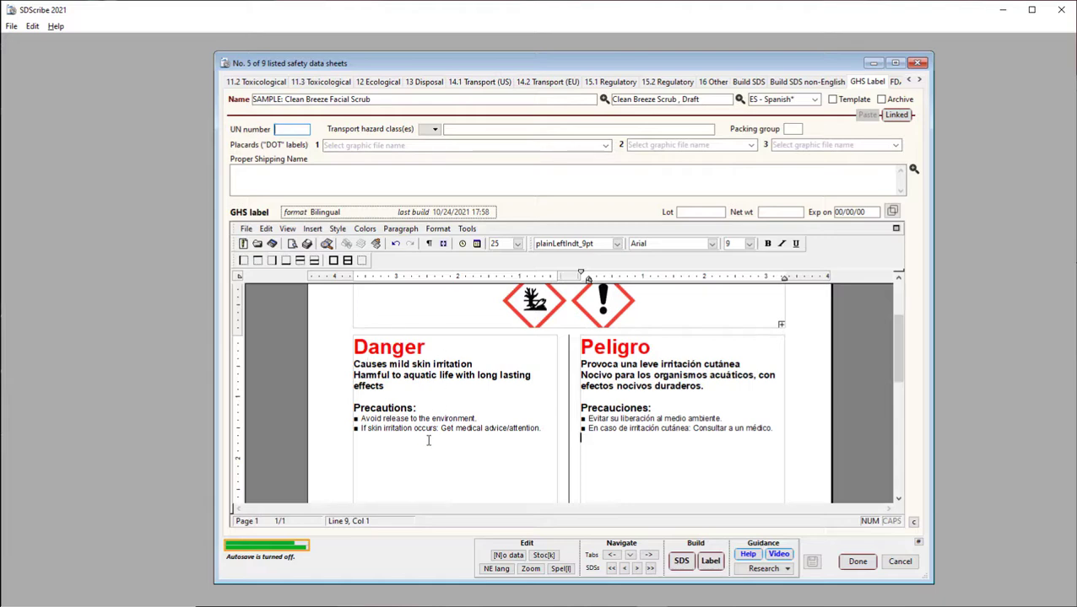